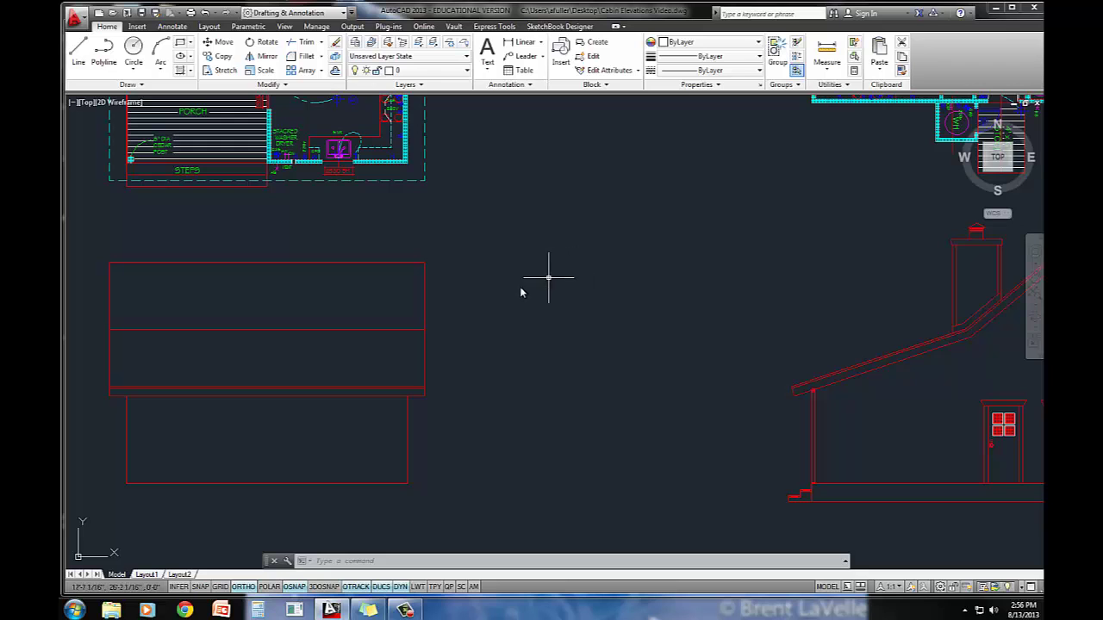
pyautogui.moveTo(322, 301)
pyautogui.mouseDown(button='middle')
pyautogui.moveTo(352, 359)
pyautogui.moveTo(470, 396)
pyautogui.moveTo(509, 448)
pyautogui.mouseUp(button='middle')
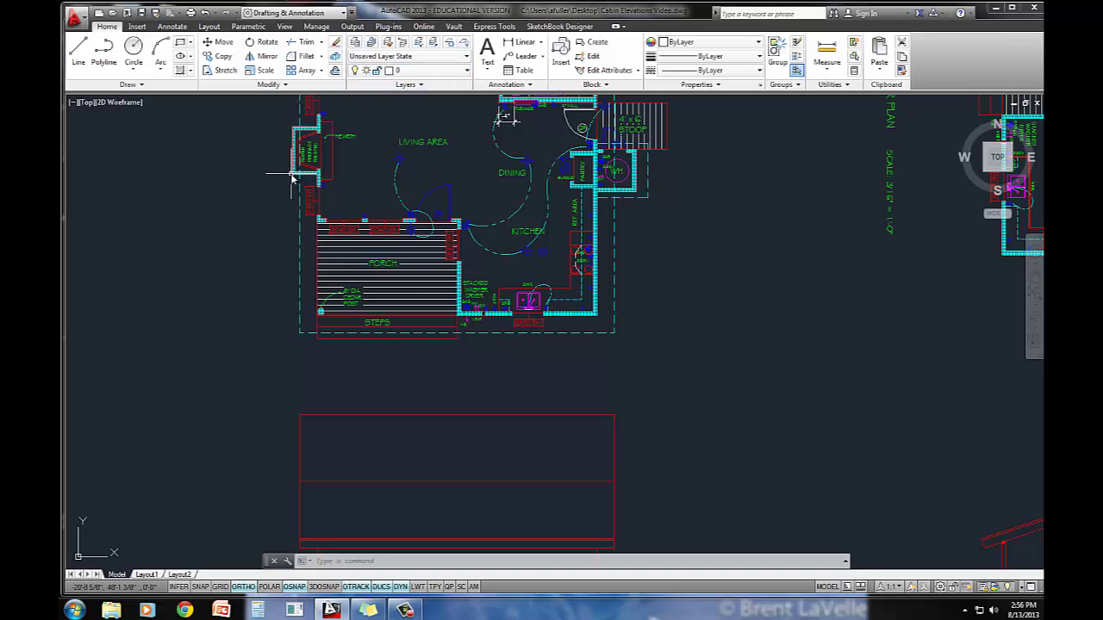
pyautogui.click(423, 72)
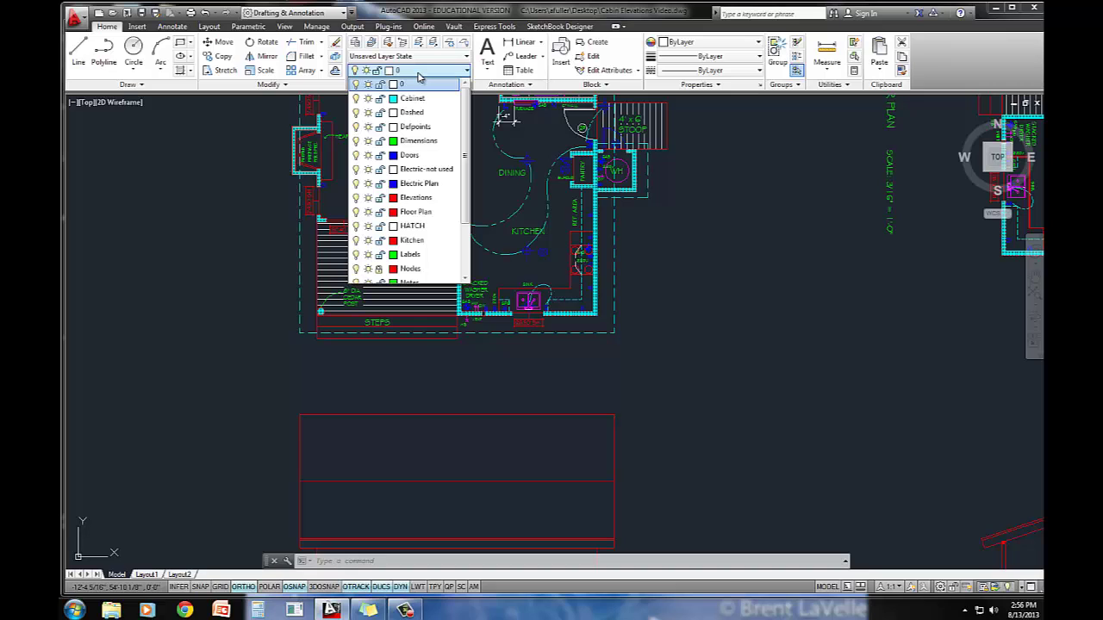
pyautogui.click(419, 77)
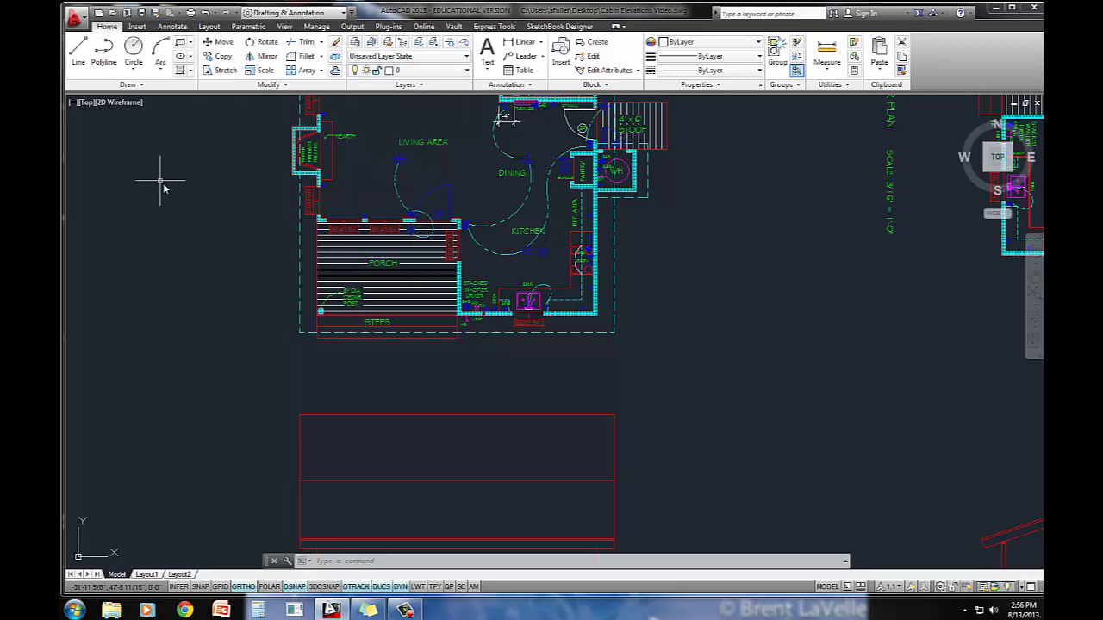
pyautogui.moveTo(178, 189); pyautogui.dragTo(177, 184, button='middle')
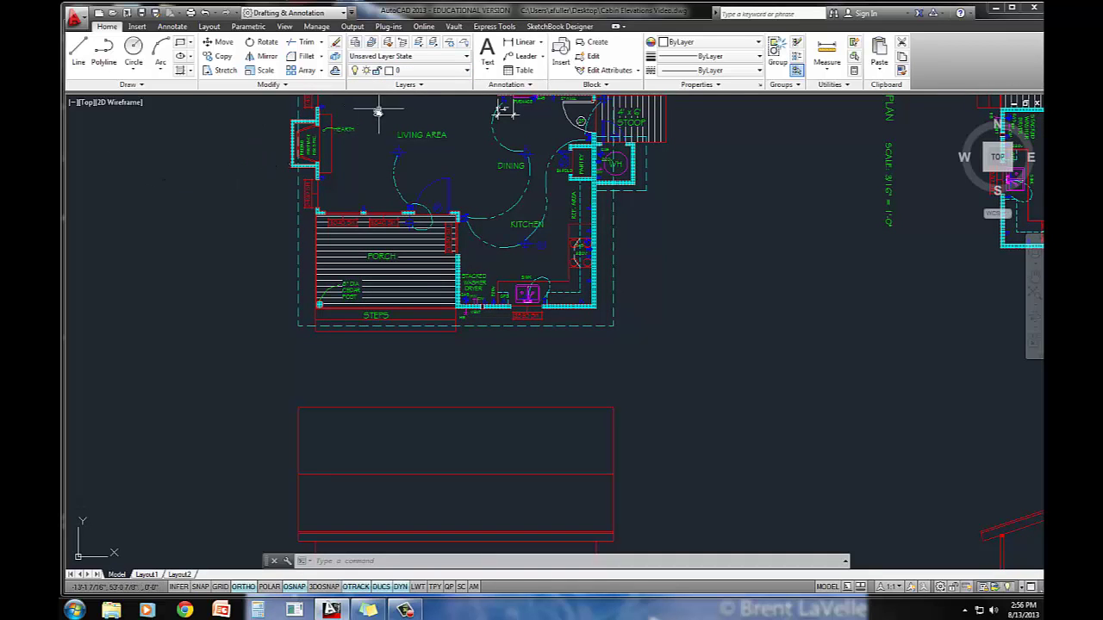
# Draw vertical construction lines (XLINE) through the outer face of the fireplace bump-out and the adjoining outer wall face in the floor plan.
pyautogui.click(148, 86)
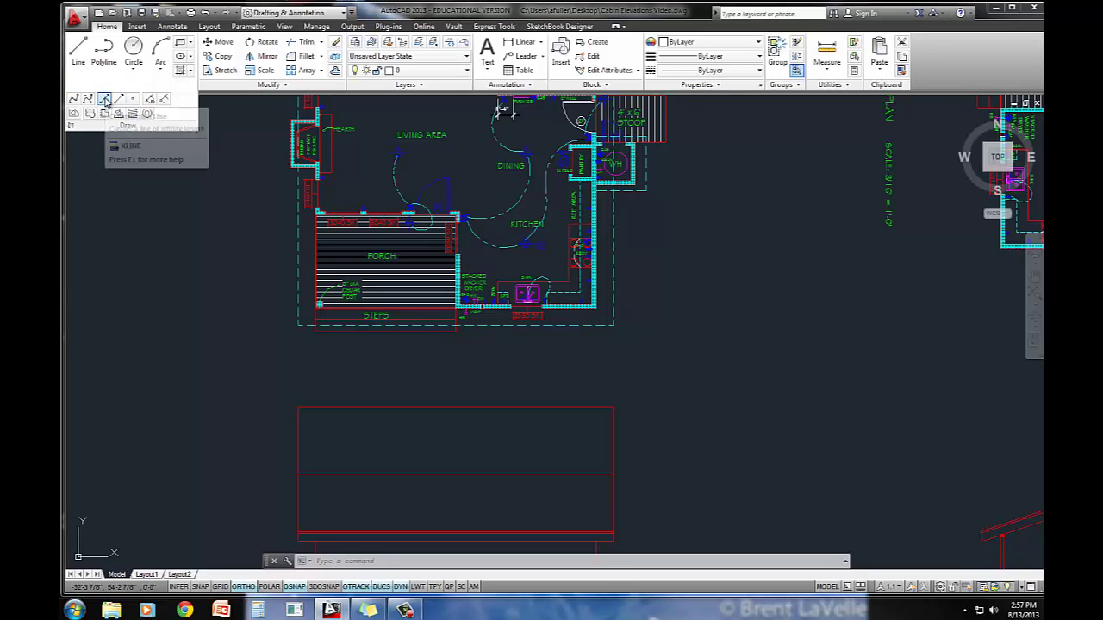
pyautogui.click(105, 100)
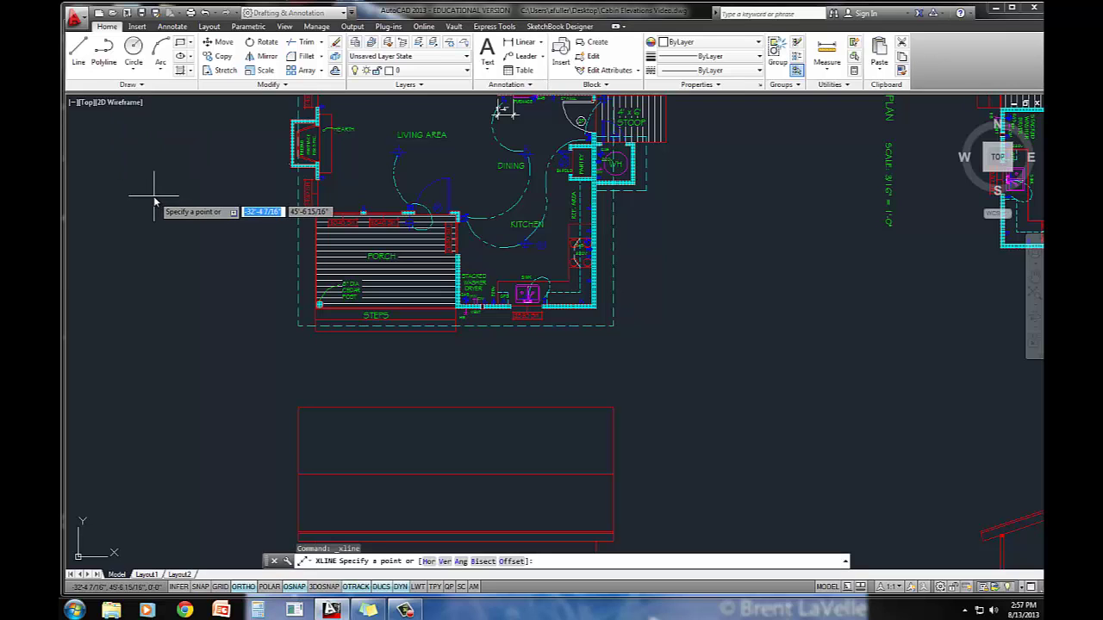
pyautogui.write('v')
pyautogui.press('Return')
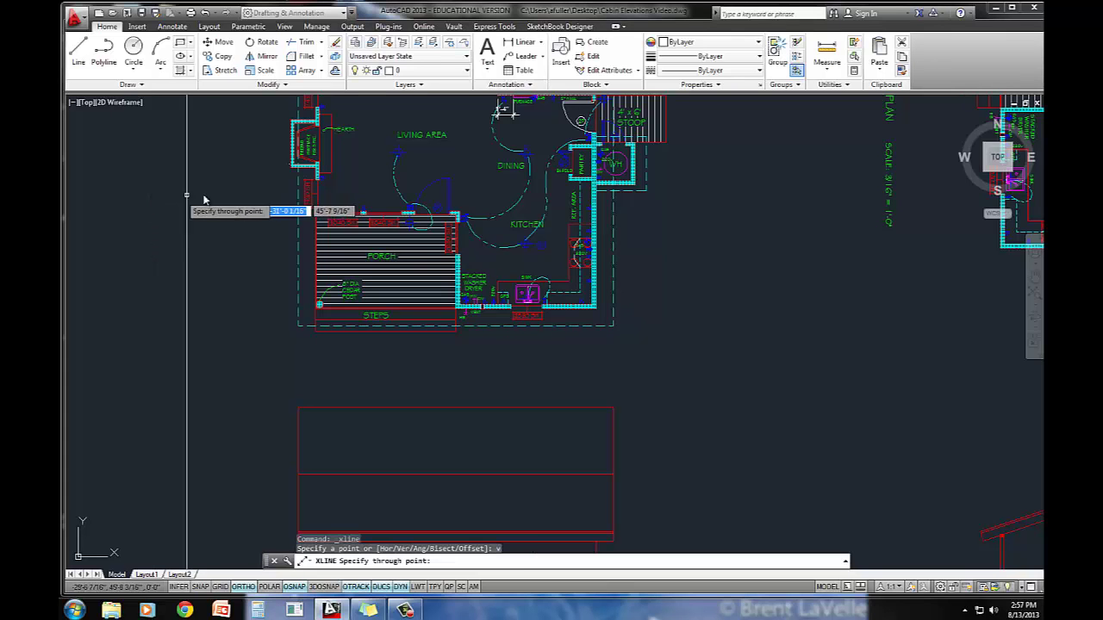
pyautogui.scroll(4, 276, 173)
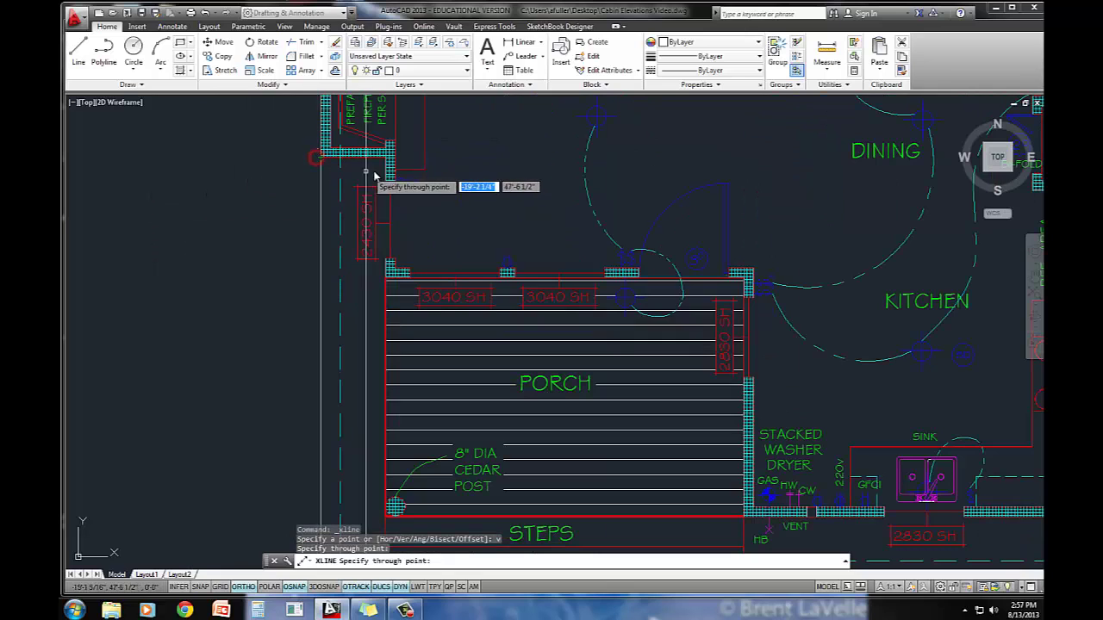
pyautogui.scroll(2, 382, 161)
pyautogui.click(388, 158)
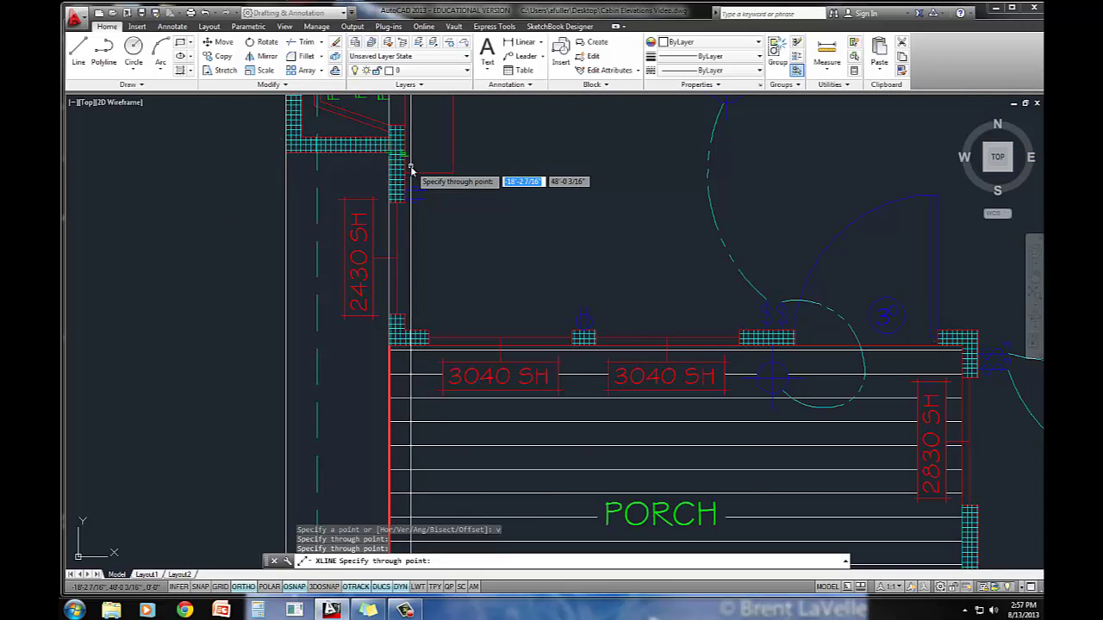
pyautogui.press('Return')
pyautogui.scroll(-4, 394, 216)
pyautogui.scroll(-4, 393, 230)
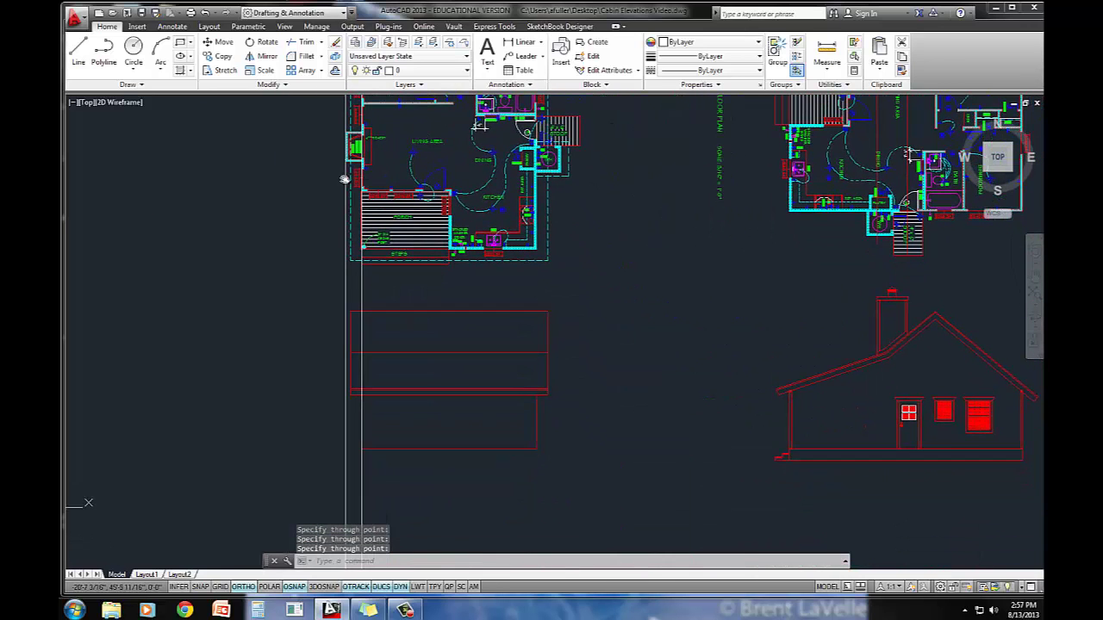
# Draw horizontal construction lines through the upper and lower edges of the chimney cap in the side elevation.
pyautogui.moveTo(708, 342); pyautogui.dragTo(670, 337, button='middle')
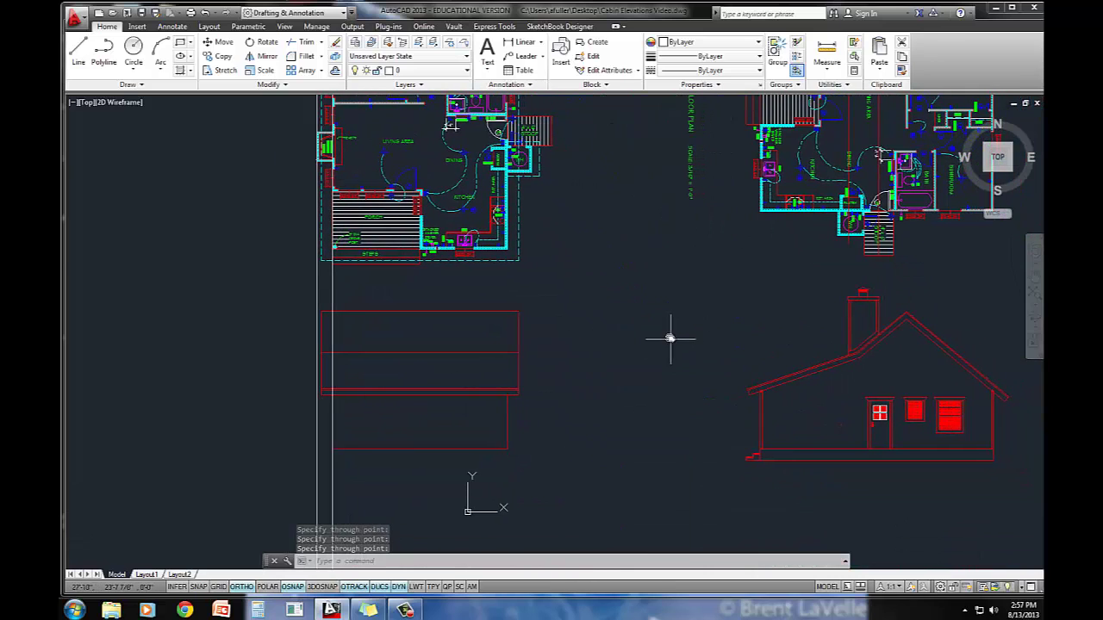
pyautogui.click(137, 85)
pyautogui.click(104, 100)
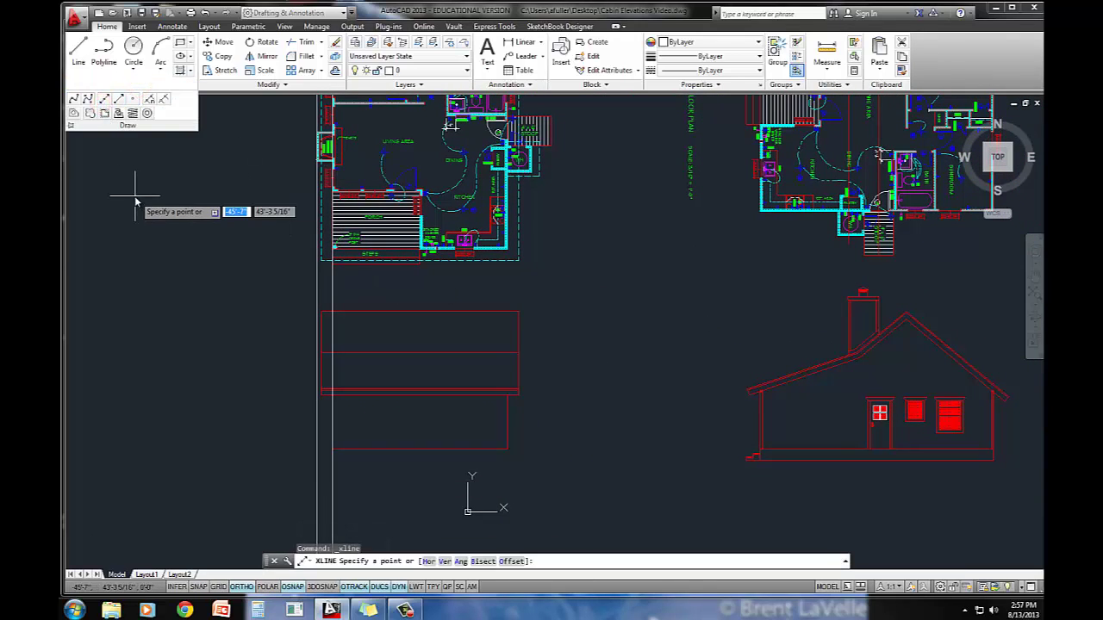
pyautogui.write('h')
pyautogui.press('Return')
pyautogui.scroll(6, 853, 307)
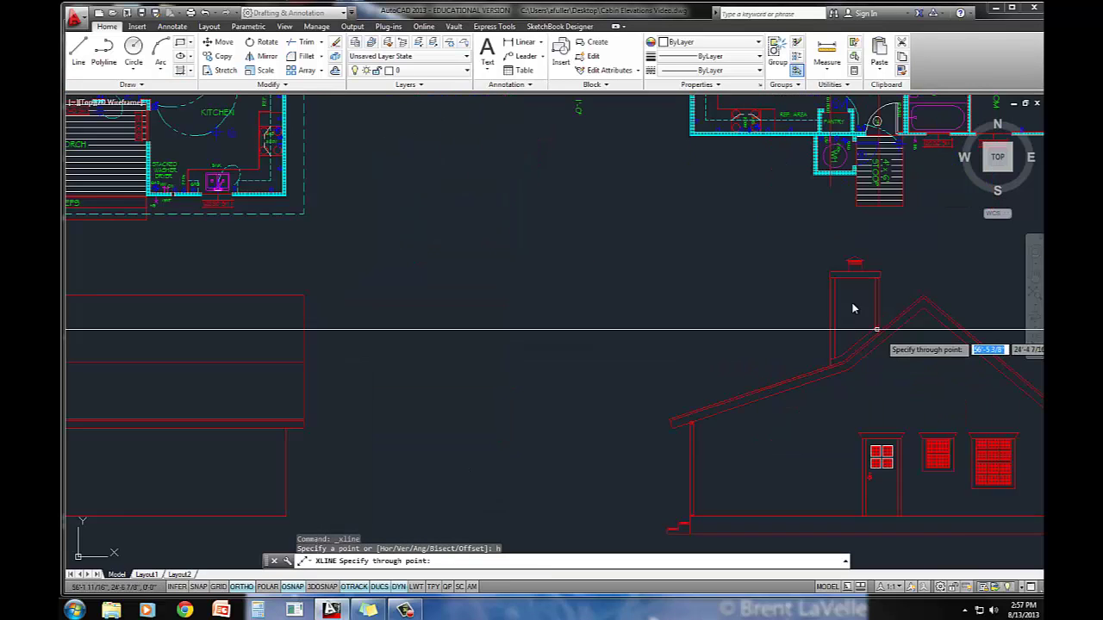
pyautogui.click(812, 245)
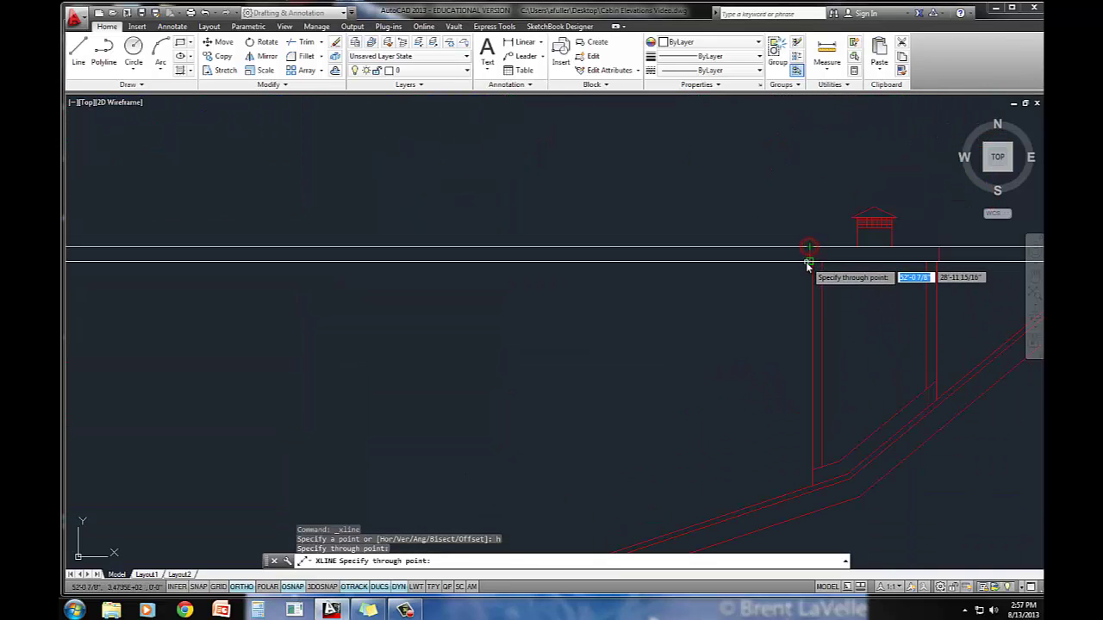
pyautogui.click(810, 256)
# Add horizontal construction lines where the chimney's outer edge meets the roof surface and the sloped band just above it.
pyautogui.scroll(-2, 747, 329)
pyautogui.moveTo(747, 328); pyautogui.dragTo(742, 289, button='middle')
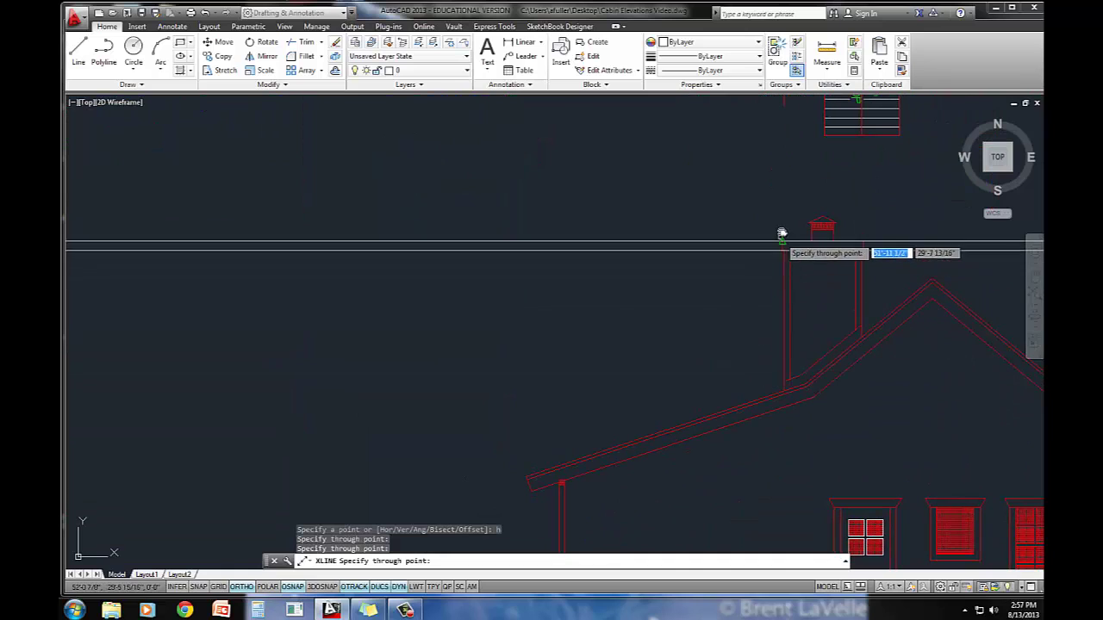
pyautogui.scroll(5, 765, 379)
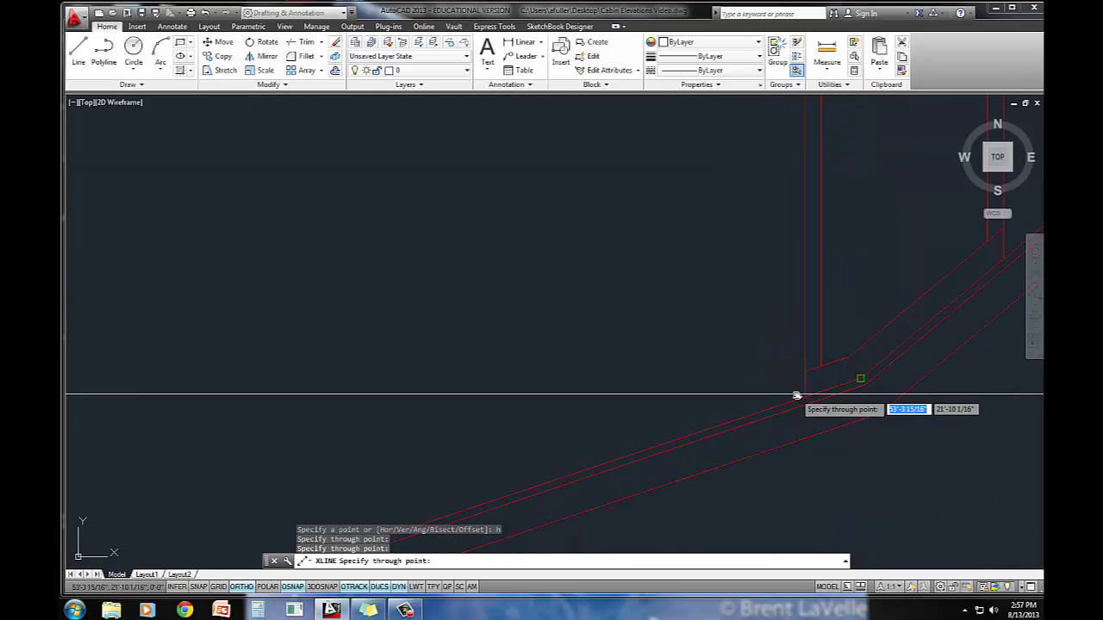
pyautogui.click(805, 398)
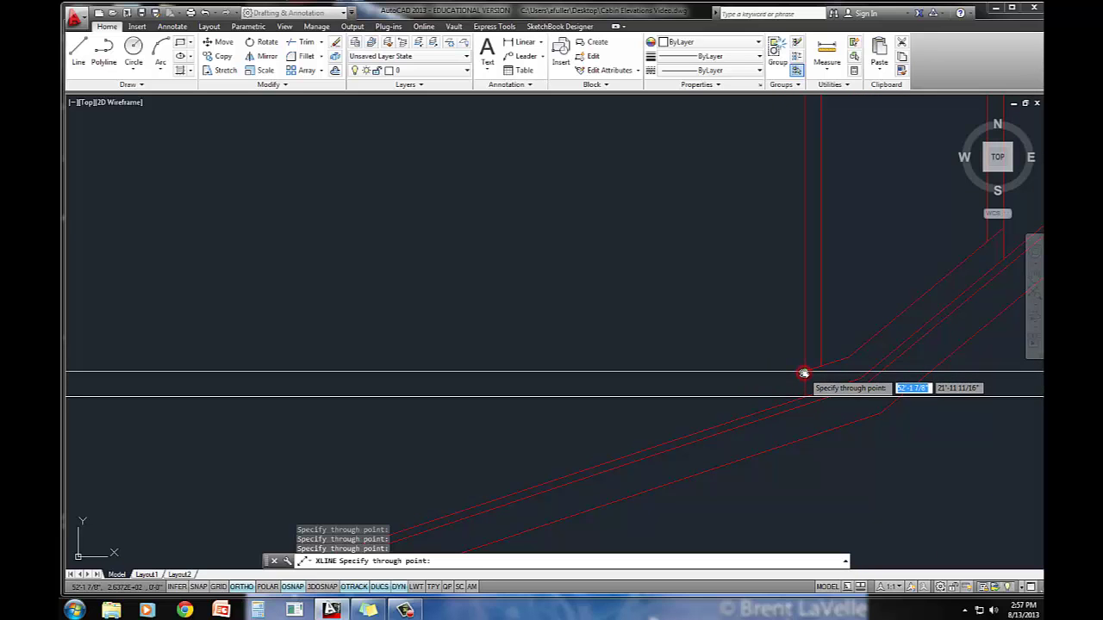
pyautogui.click(804, 374)
pyautogui.press('Return')
pyautogui.scroll(-5, 589, 345)
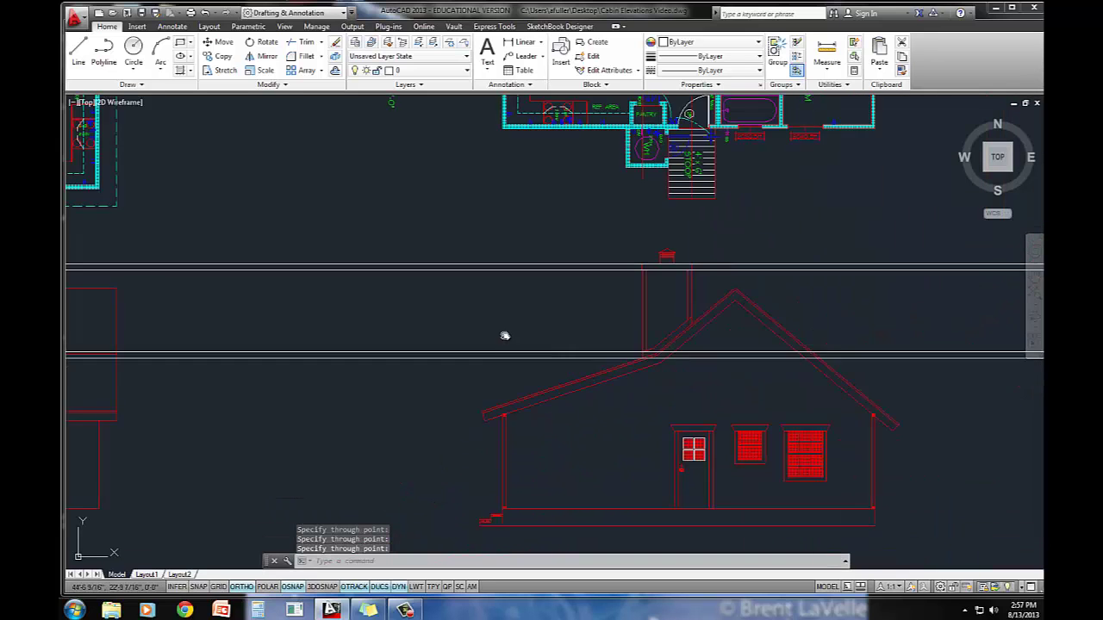
# Return to the elevation below the porch plan and make Elevations the current layer.
pyautogui.moveTo(509, 335); pyautogui.dragTo(769, 328, button='middle')
pyautogui.moveTo(470, 349); pyautogui.dragTo(780, 354, button='middle')
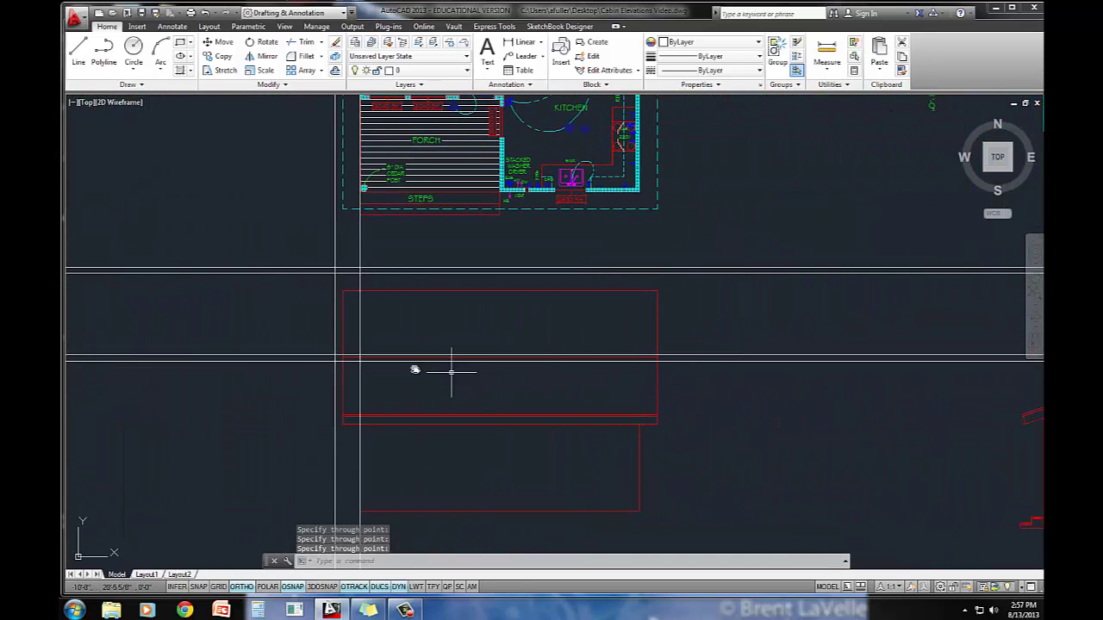
pyautogui.moveTo(370, 359); pyautogui.dragTo(373, 351, button='middle')
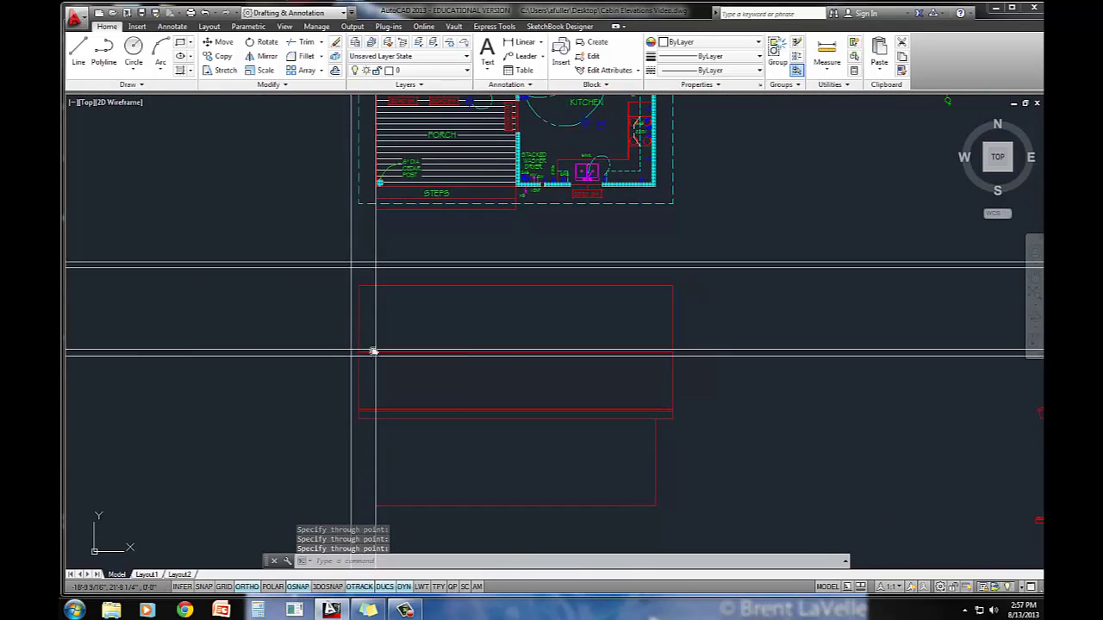
pyautogui.click(438, 70)
pyautogui.click(405, 200)
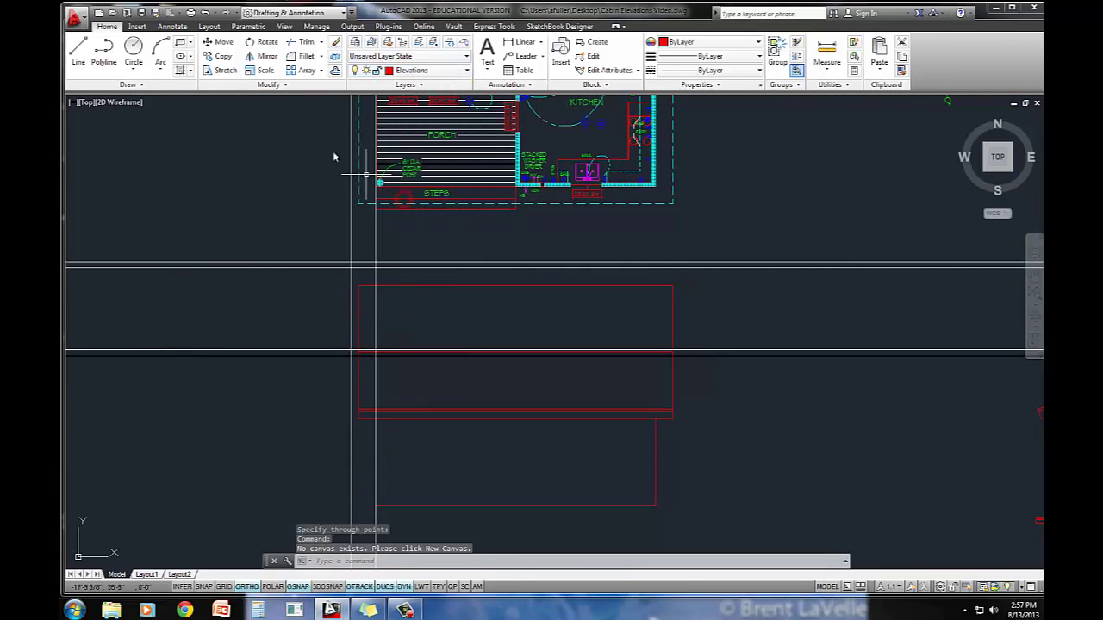
# Draw the chimney cap as a rectangle between the vertical construction lines and the upper pair of horizontal construction lines.
pyautogui.click(179, 44)
pyautogui.scroll(3, 336, 252)
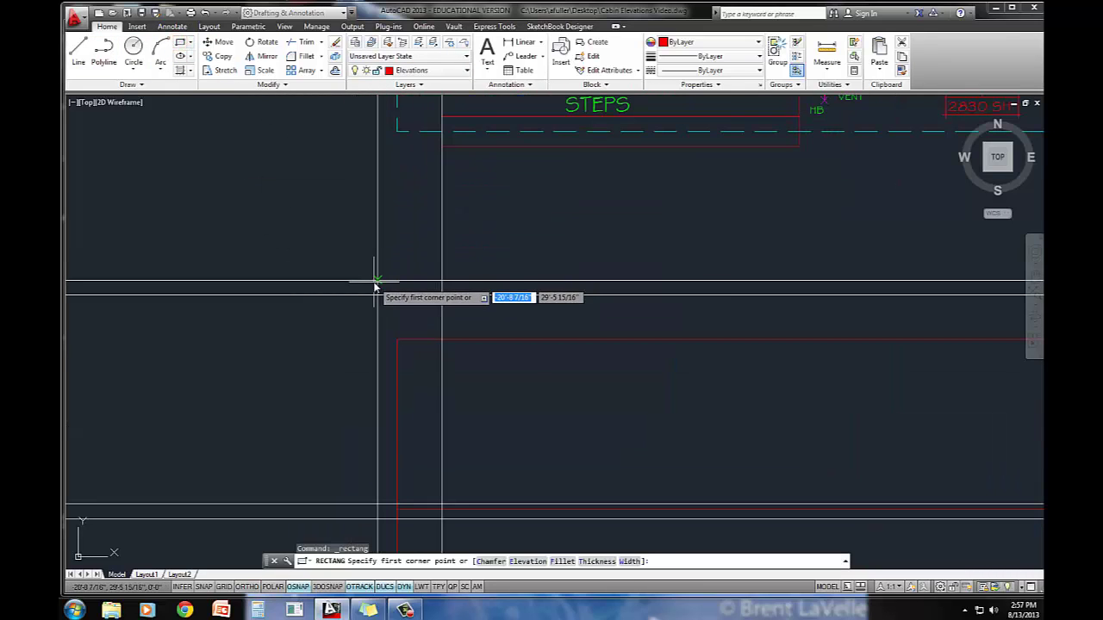
pyautogui.click(377, 281)
pyautogui.click(441, 295)
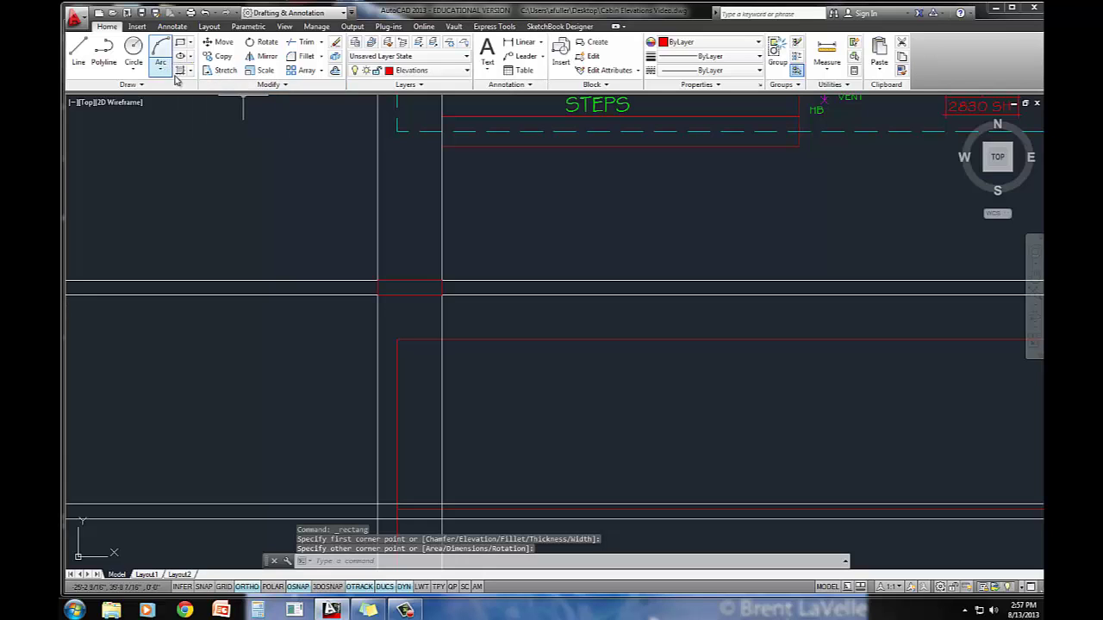
# Draw the chimney's outer edge from the cap's lower corner down to the wall's base level and connect it to the wall's lower corner.
pyautogui.click(79, 50)
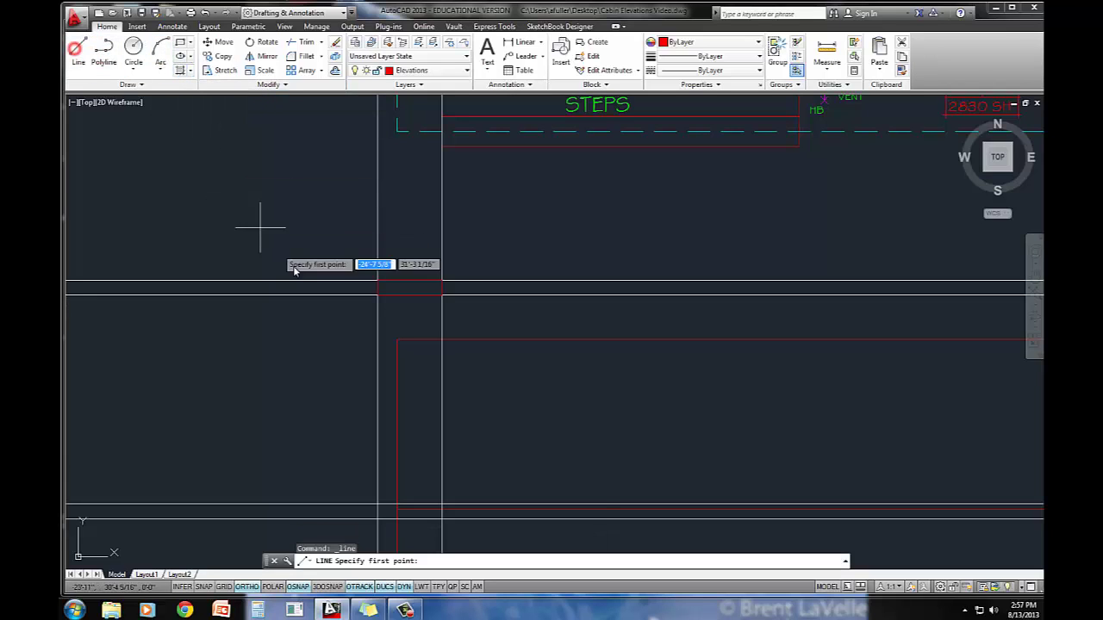
pyautogui.click(378, 296)
pyautogui.moveTo(356, 383); pyautogui.dragTo(377, 145, button='middle')
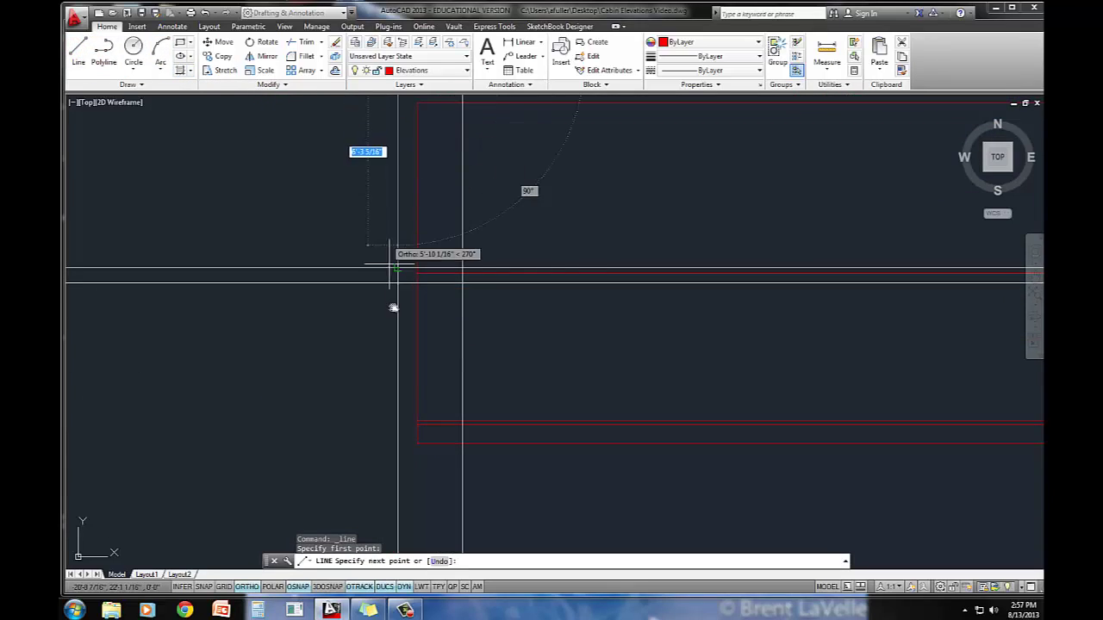
pyautogui.scroll(-4, 410, 431)
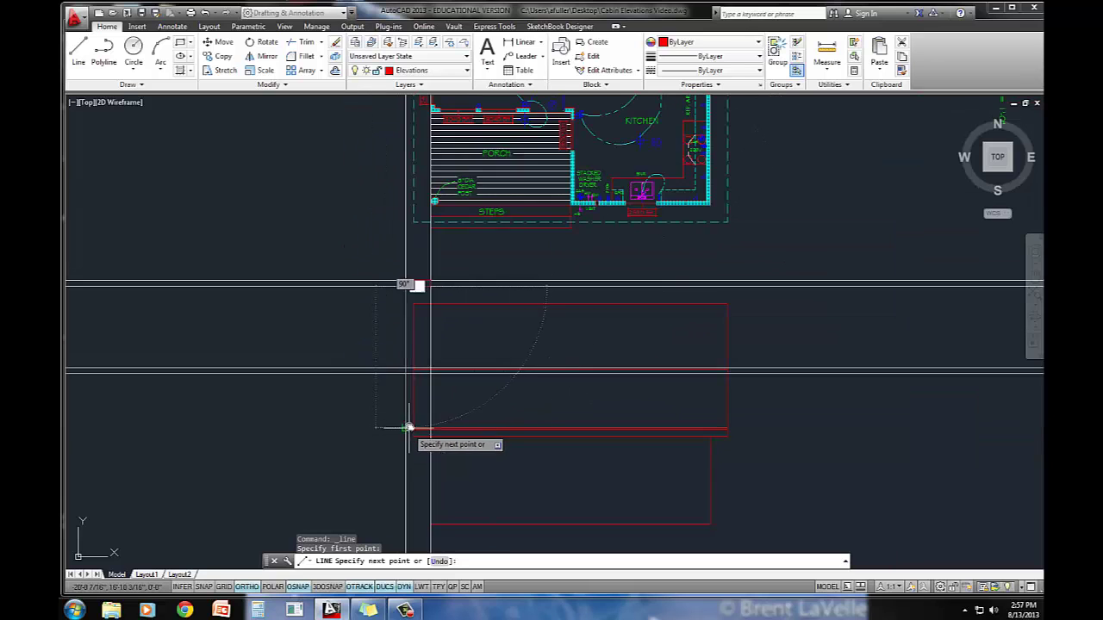
pyautogui.moveTo(410, 428); pyautogui.dragTo(394, 263, button='middle')
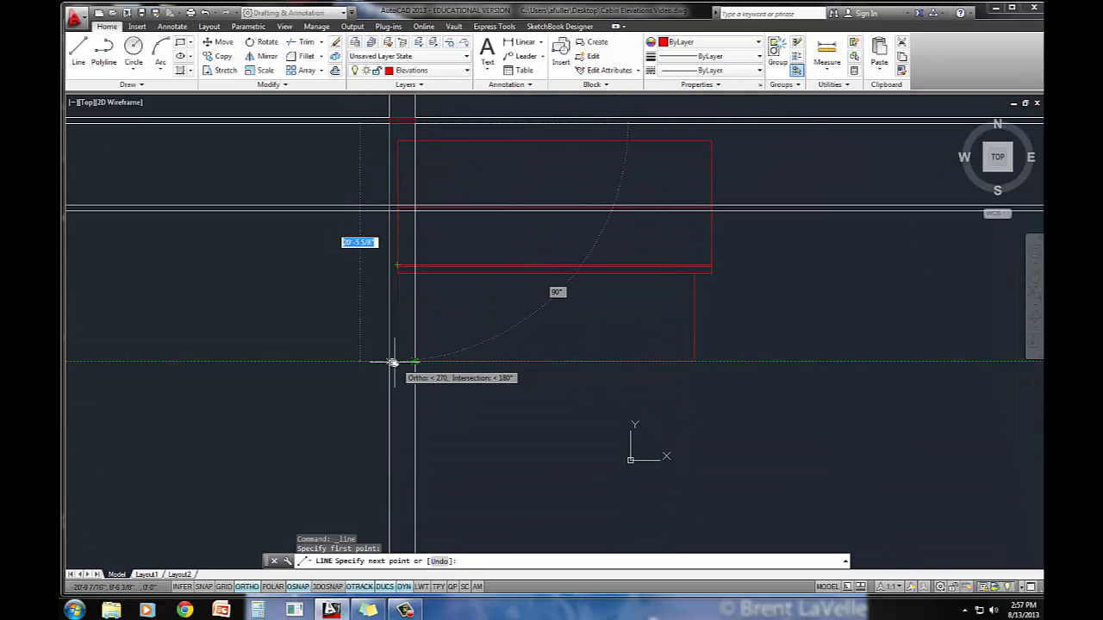
pyautogui.scroll(2, 392, 364)
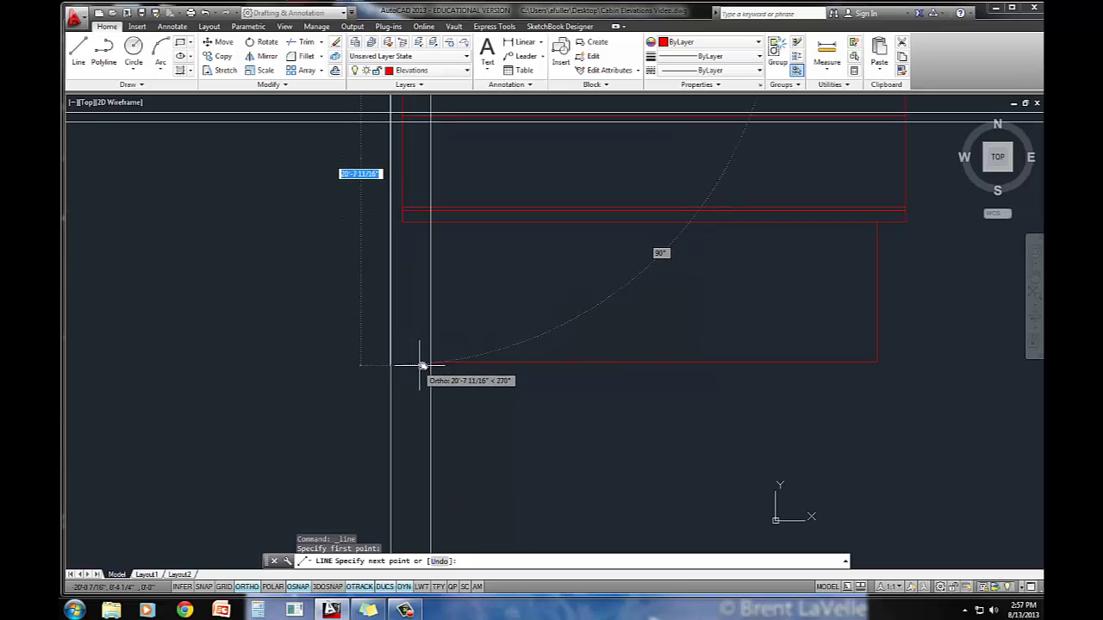
pyautogui.click(390, 362)
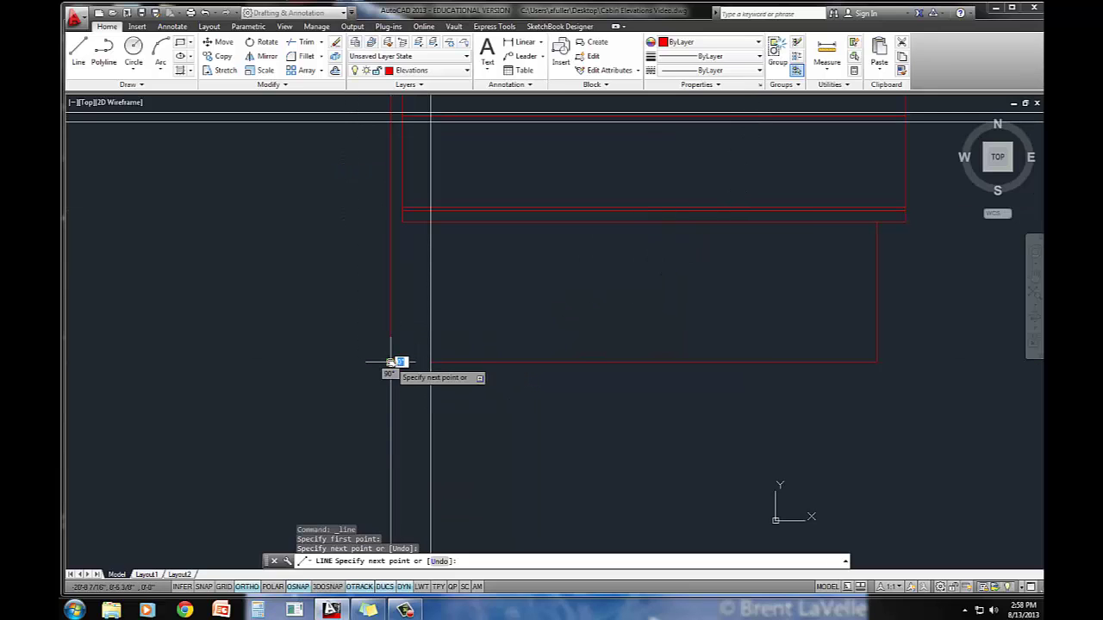
pyautogui.click(429, 362)
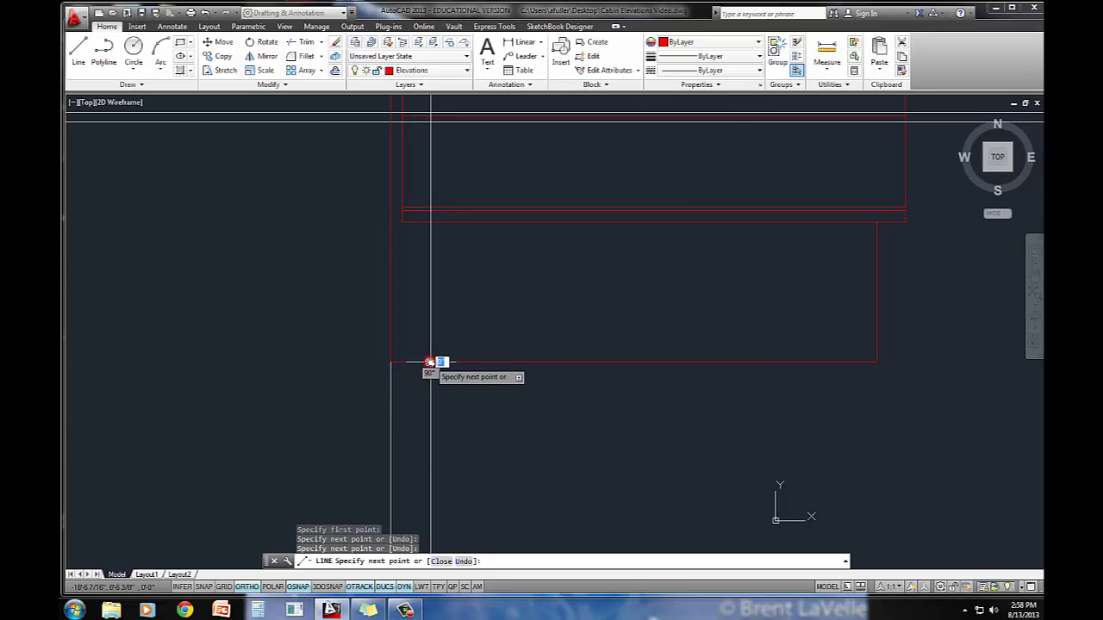
pyautogui.press('Return')
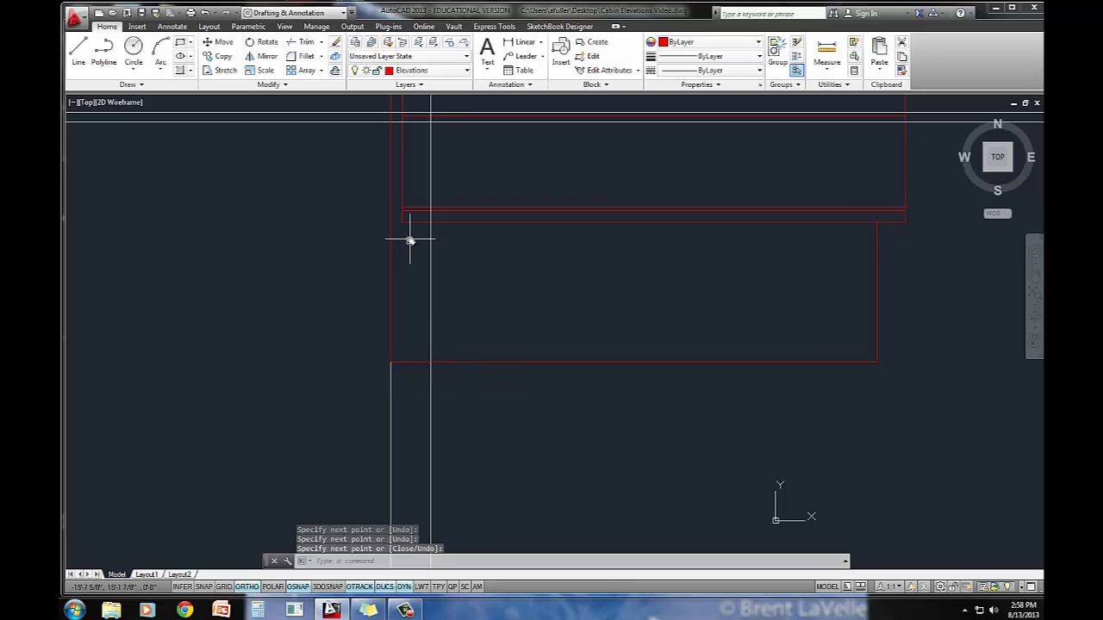
# Draw the chimney's inner edge from the cap's lower corner down to the upper of the two construction lines crossing the roof.
pyautogui.moveTo(408, 238); pyautogui.dragTo(399, 350, button='middle')
pyautogui.moveTo(431, 260); pyautogui.dragTo(405, 303, button='middle')
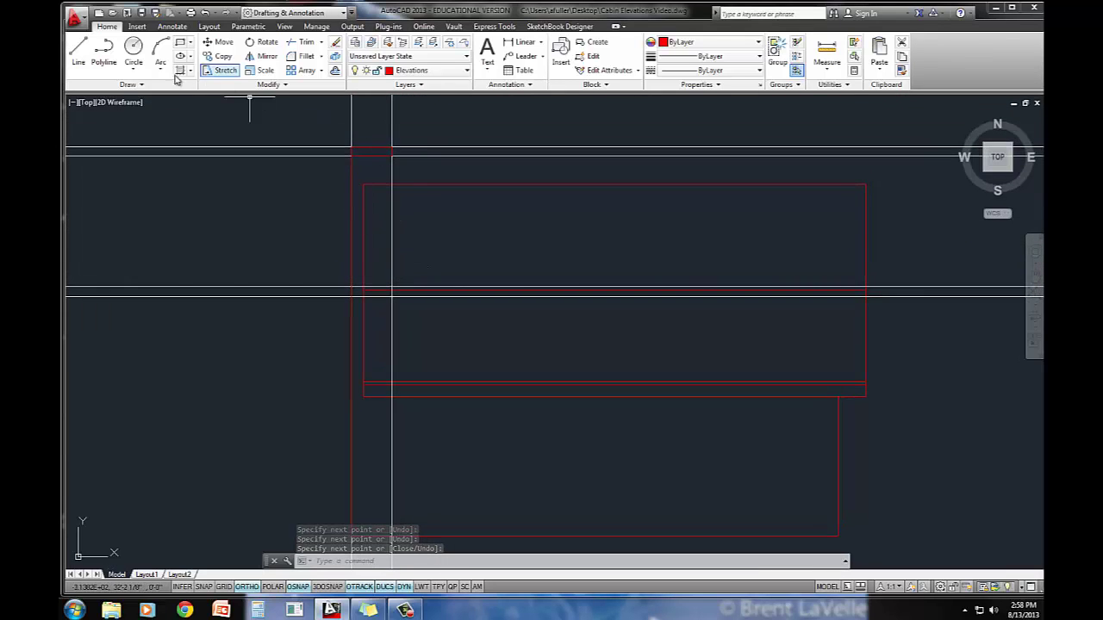
pyautogui.click(75, 52)
pyautogui.scroll(2, 380, 142)
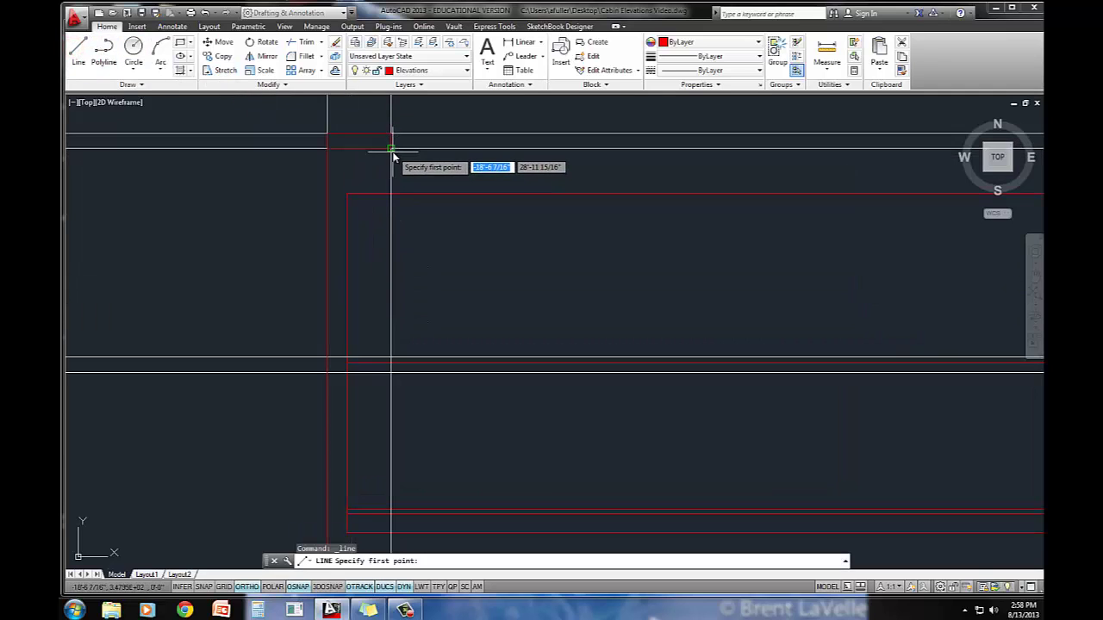
pyautogui.click(391, 151)
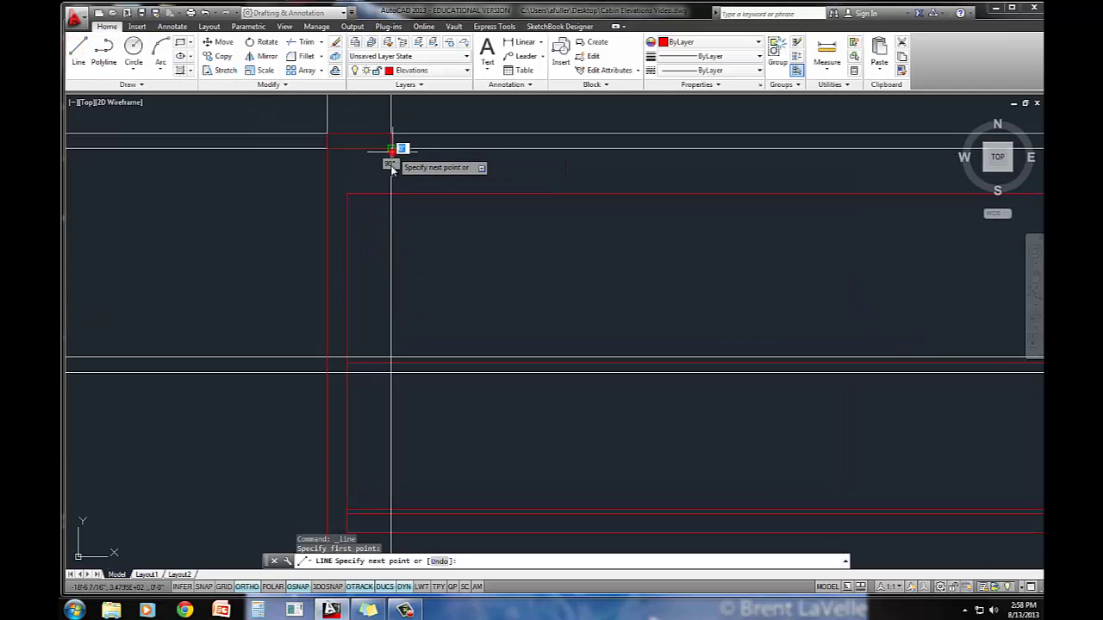
pyautogui.click(392, 359)
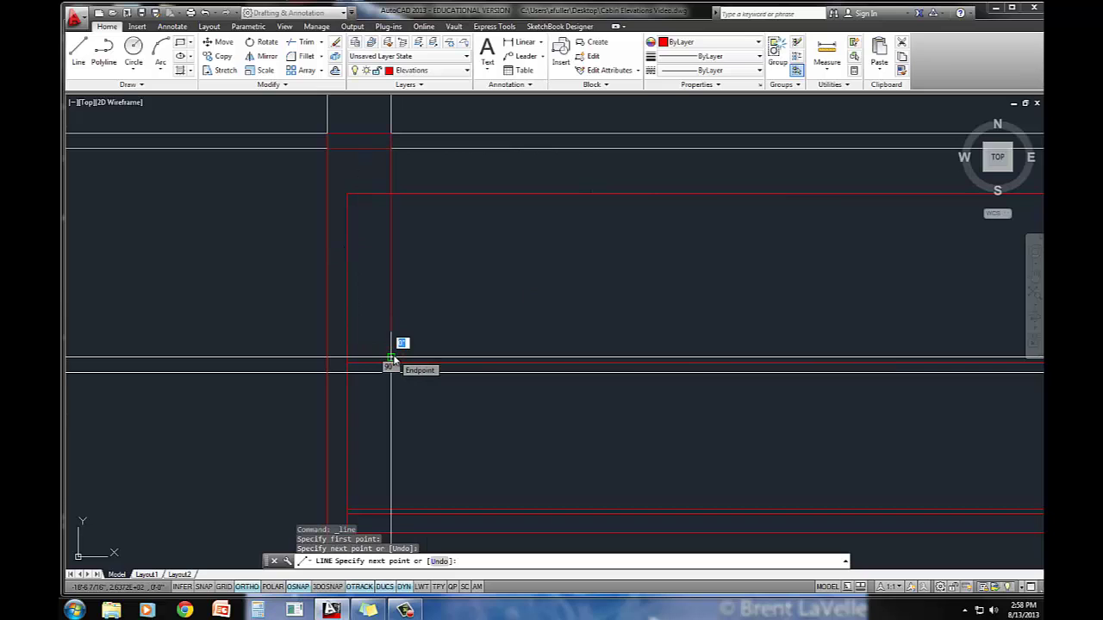
# Outline the small band at the chimney's base between the two construction lines, from the inner edge to the roof's end and back.
pyautogui.click(347, 359)
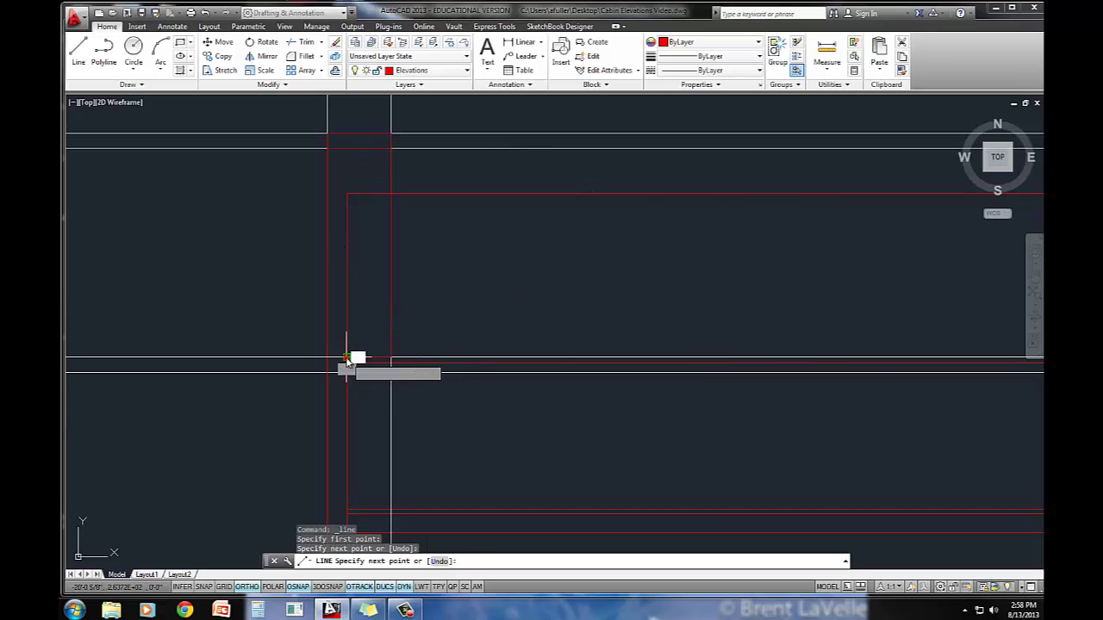
pyautogui.click(348, 373)
pyautogui.click(391, 374)
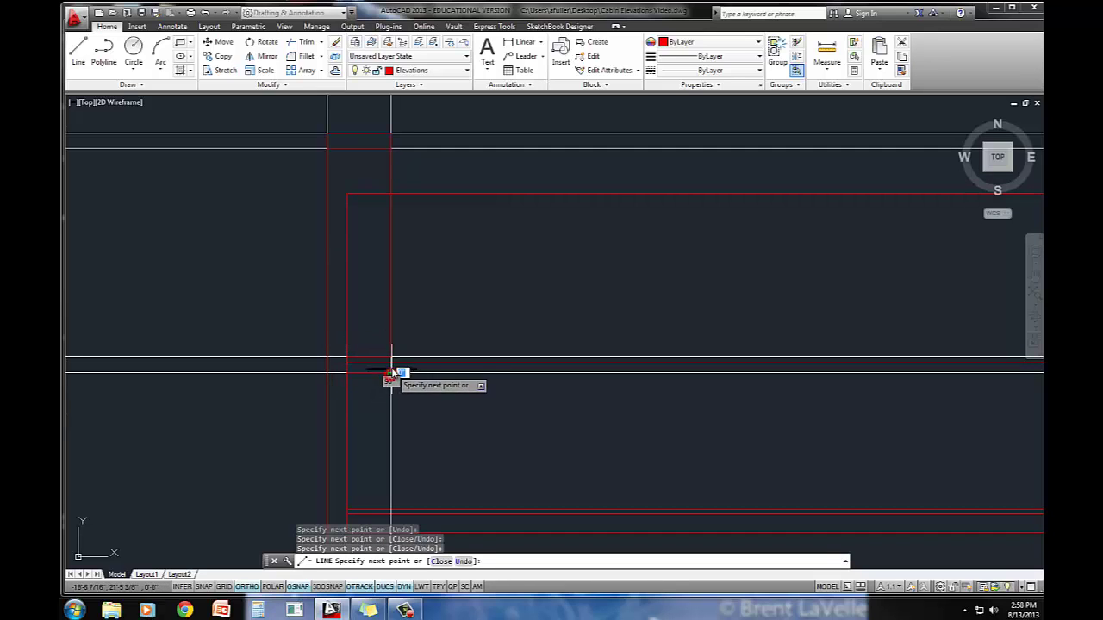
pyautogui.click(391, 359)
pyautogui.press('Return')
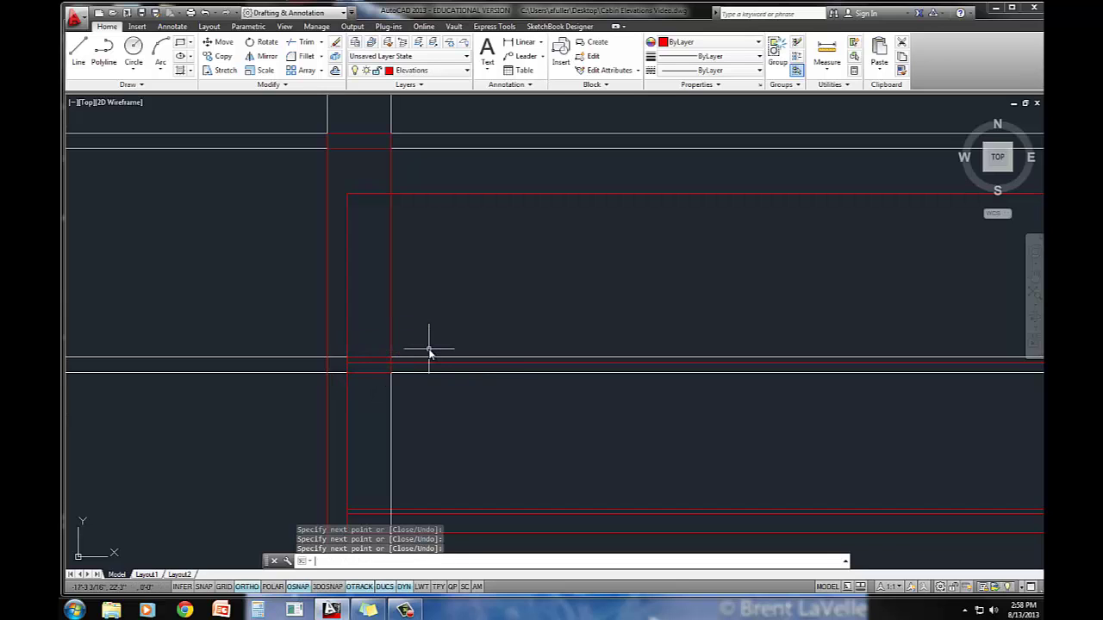
# Delete all the horizontal and vertical construction lines around the chimney.
pyautogui.moveTo(431, 352); pyautogui.dragTo(409, 332, button='middle')
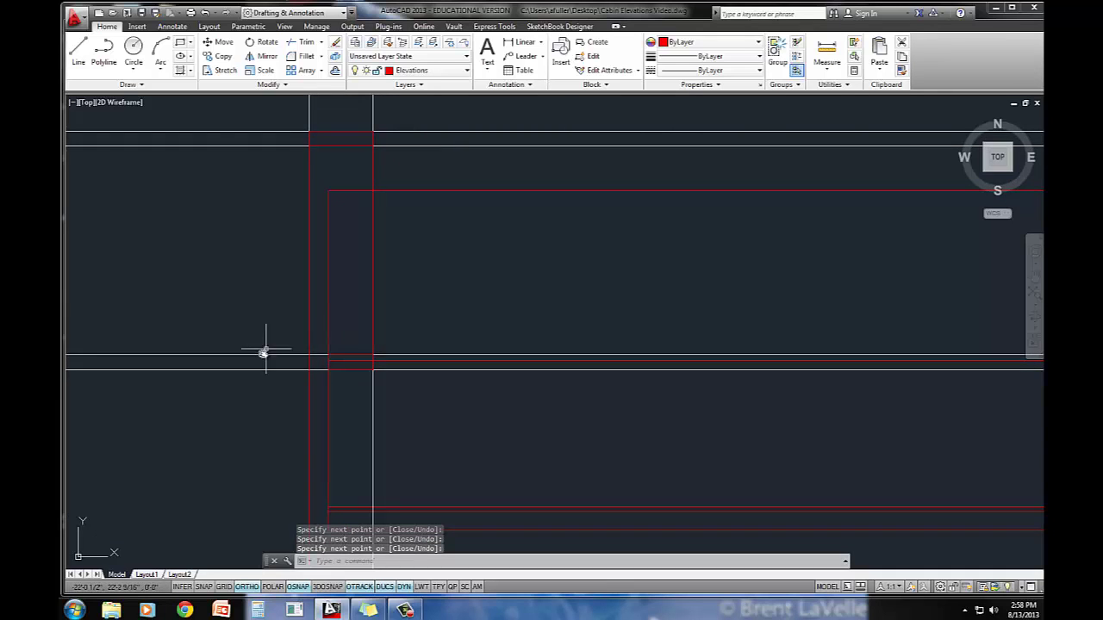
pyautogui.scroll(-2, 263, 353)
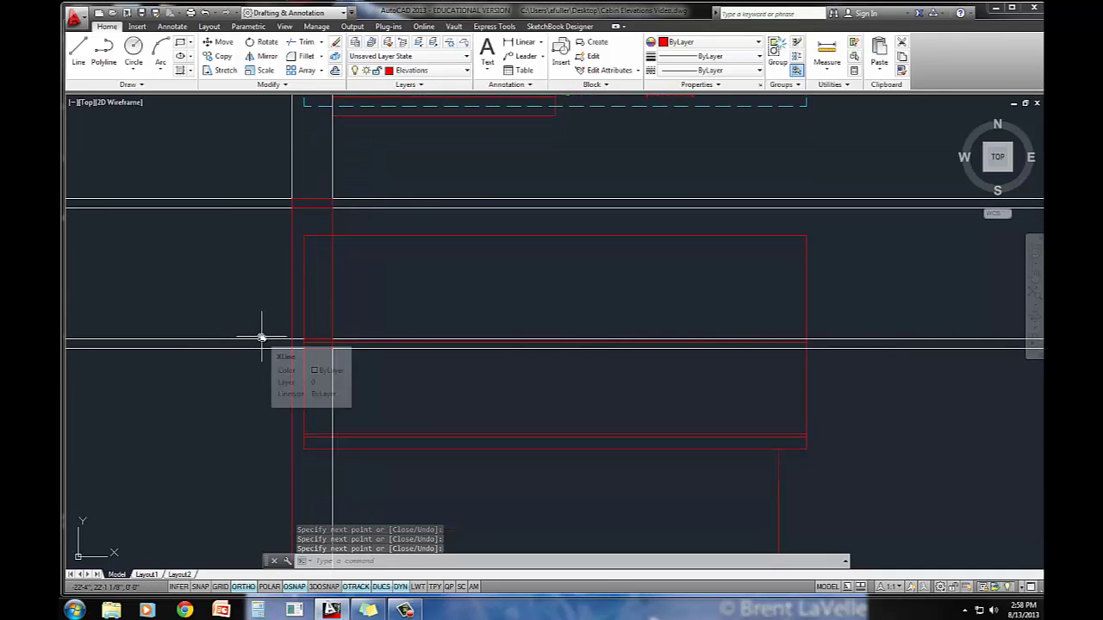
pyautogui.click(215, 382)
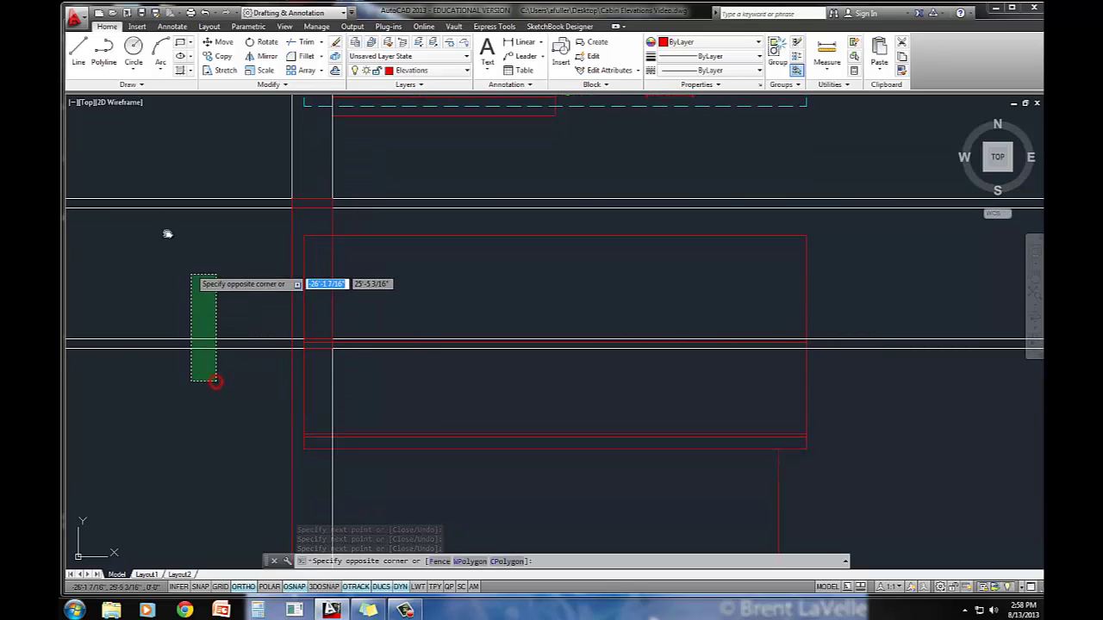
pyautogui.click(145, 155)
pyautogui.press('Delete')
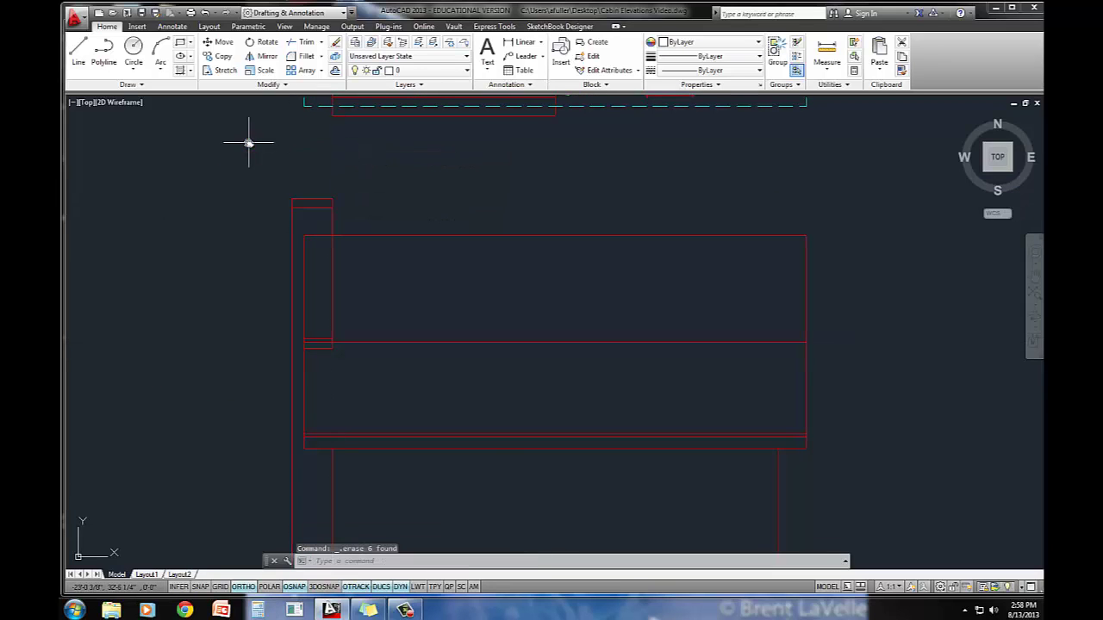
# Trim away the ridge line, the roof's end line and the horizontal roof line where they run behind the chimney and its base band.
pyautogui.moveTo(302, 244); pyautogui.dragTo(277, 225, button='middle')
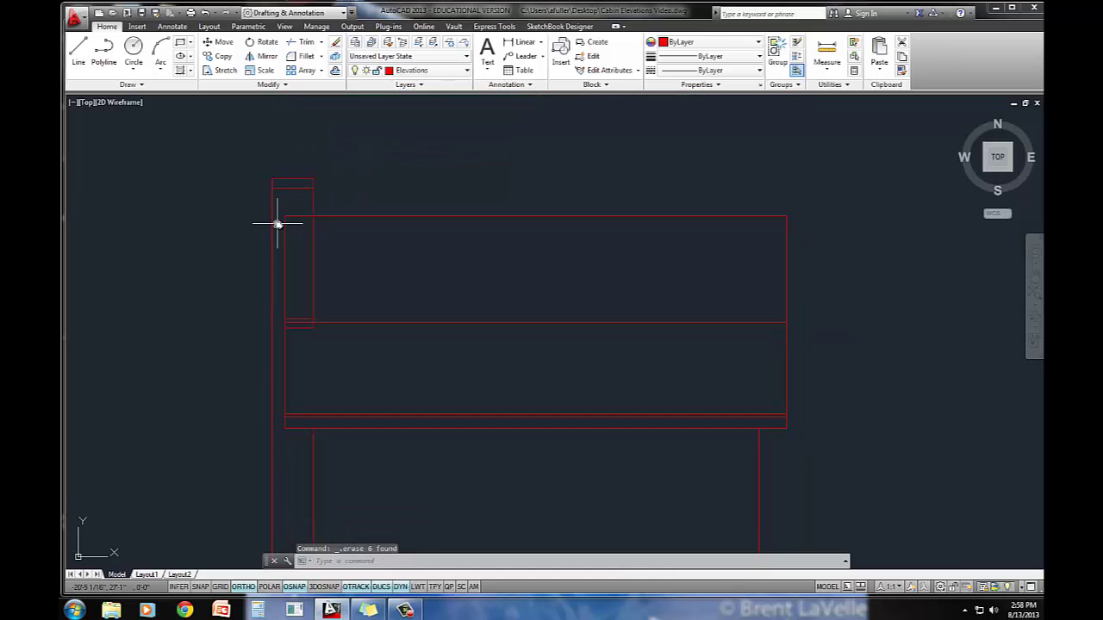
pyautogui.moveTo(278, 224)
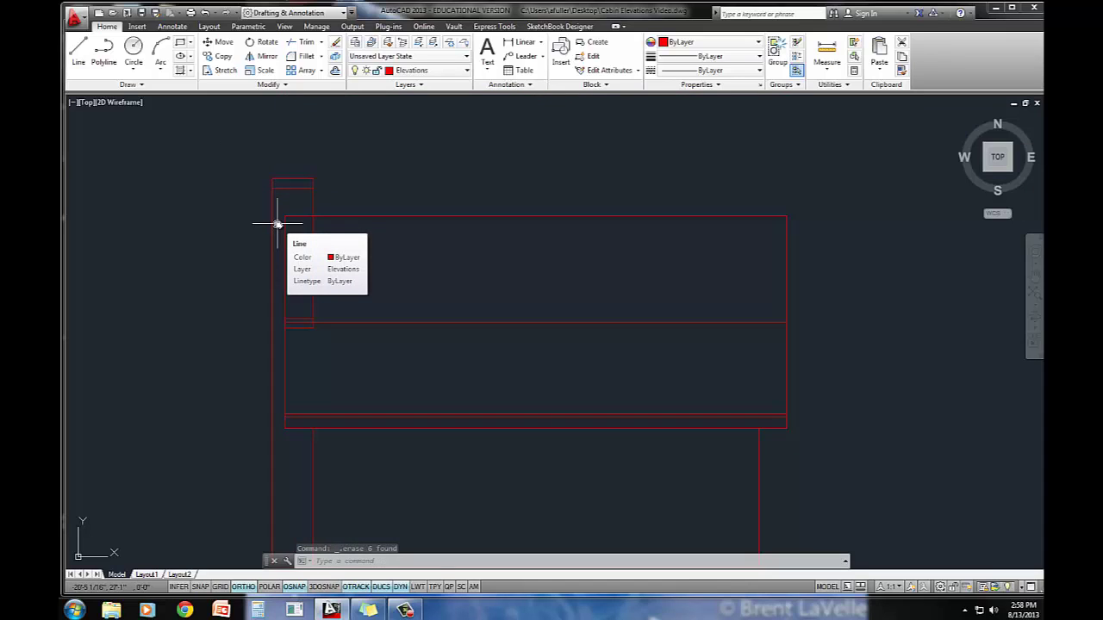
pyautogui.write('tr')
pyautogui.press('Return')
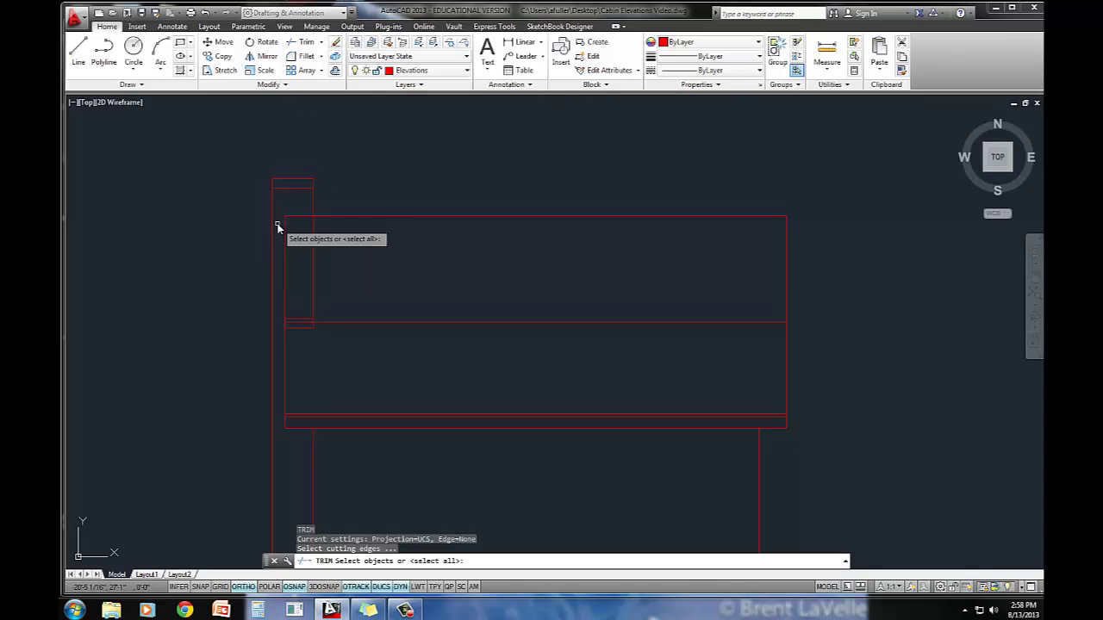
pyautogui.press('Return')
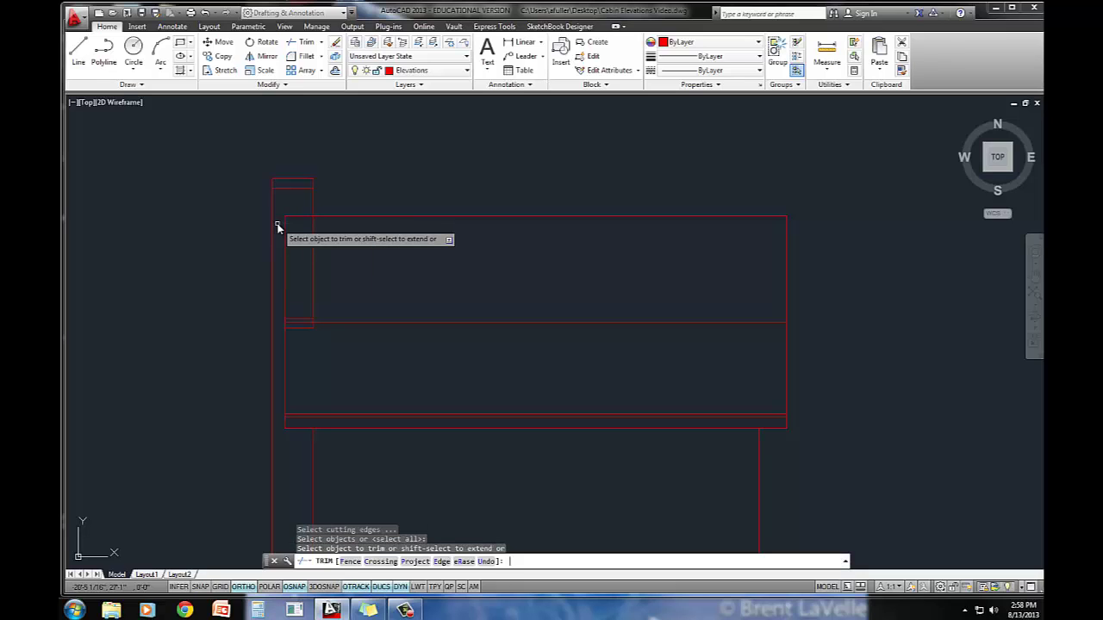
pyautogui.click(295, 219)
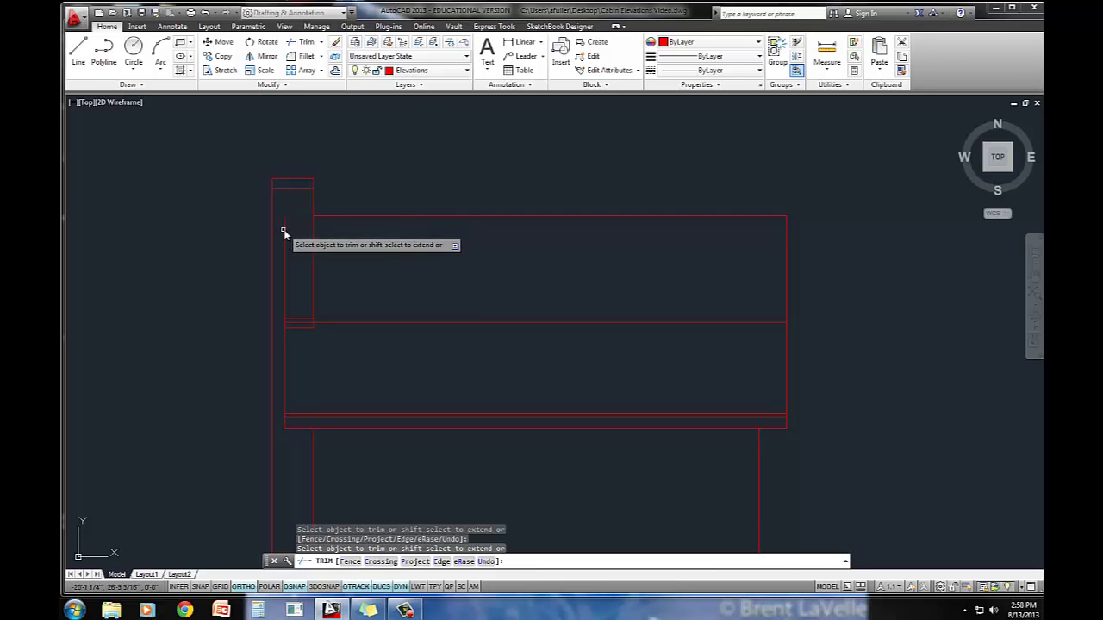
pyautogui.click(284, 229)
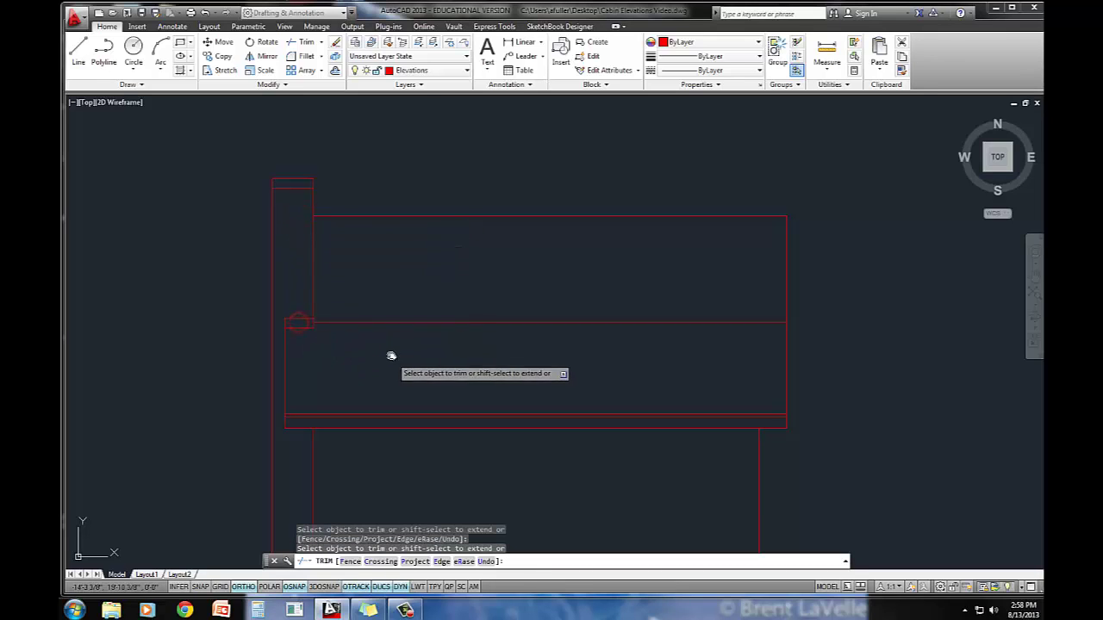
pyautogui.moveTo(391, 355); pyautogui.dragTo(387, 292, button='middle')
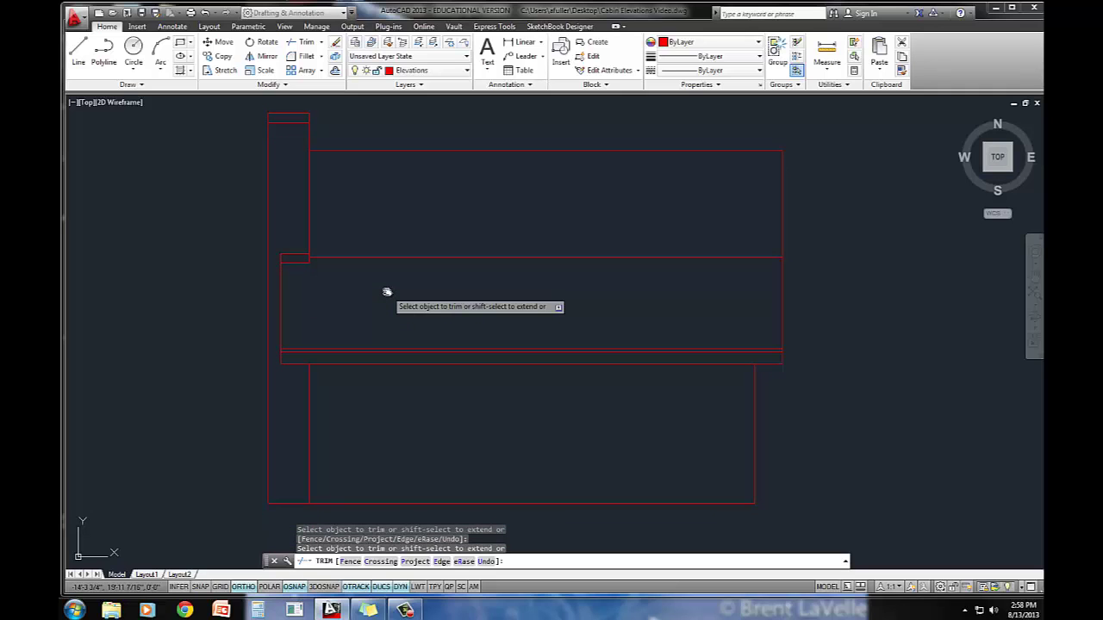
pyautogui.press('Return')
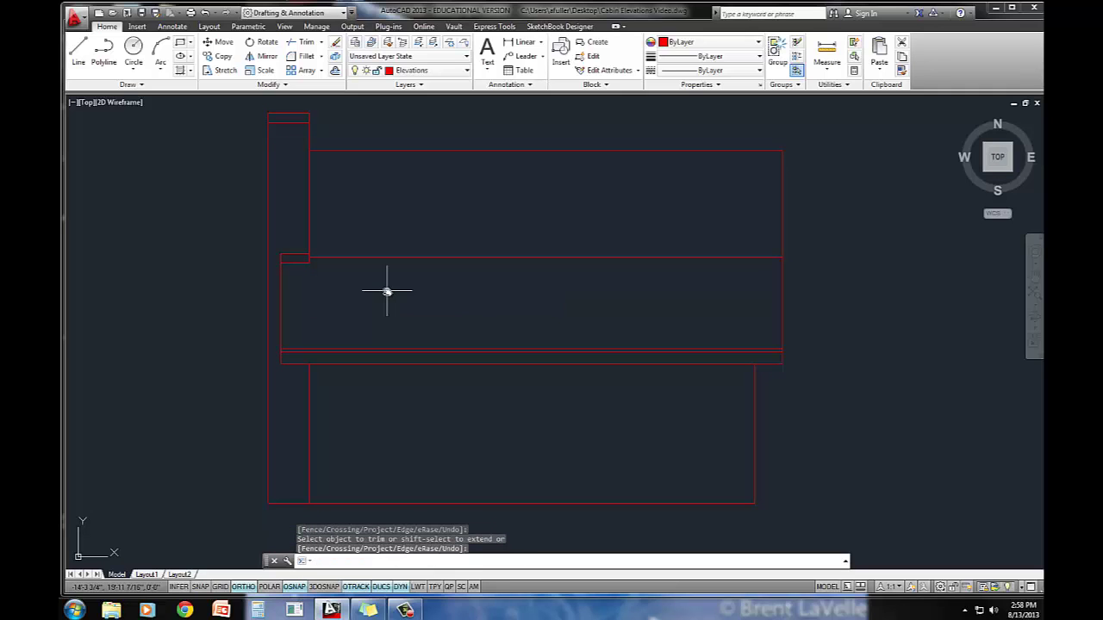
# Copy the flue cap from the side elevation's chimney, from the midpoint of its base to the midpoint of the new chimney cap's top edge.
pyautogui.scroll(-2, 497, 292)
pyautogui.moveTo(497, 291); pyautogui.dragTo(276, 324, button='middle')
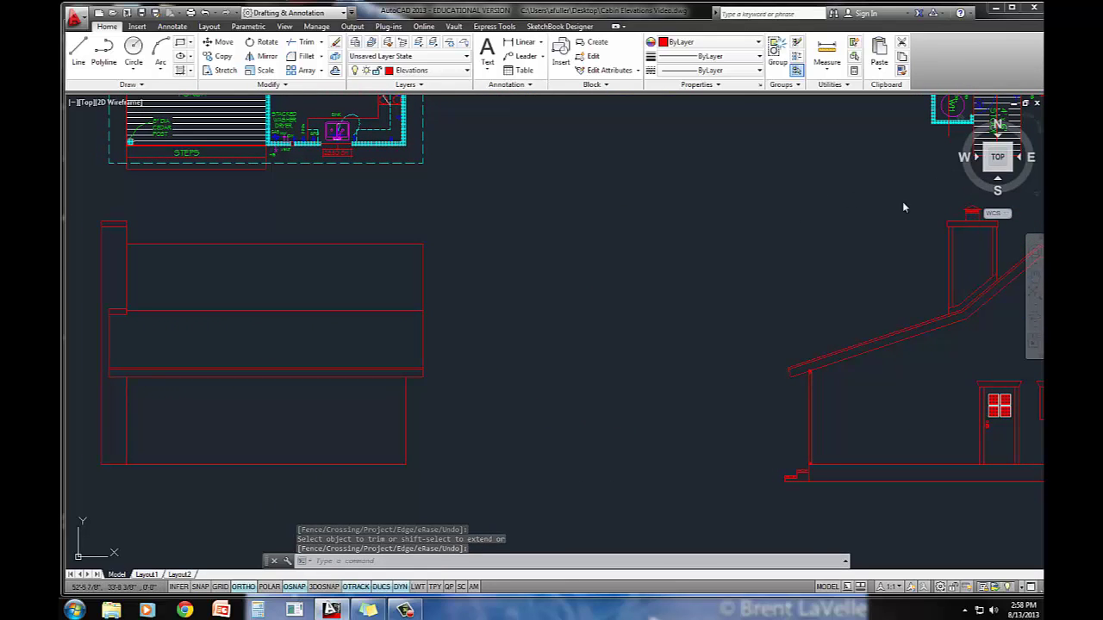
pyautogui.click(217, 57)
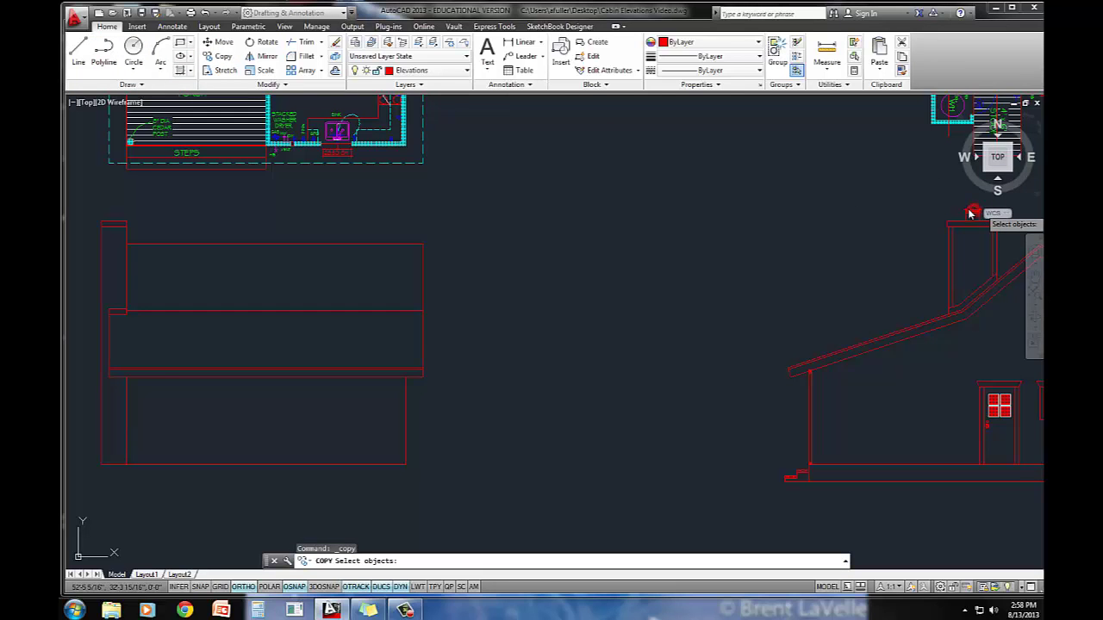
pyautogui.moveTo(970, 212); pyautogui.dragTo(809, 230, button='middle')
pyautogui.click(812, 226)
pyautogui.press('Return')
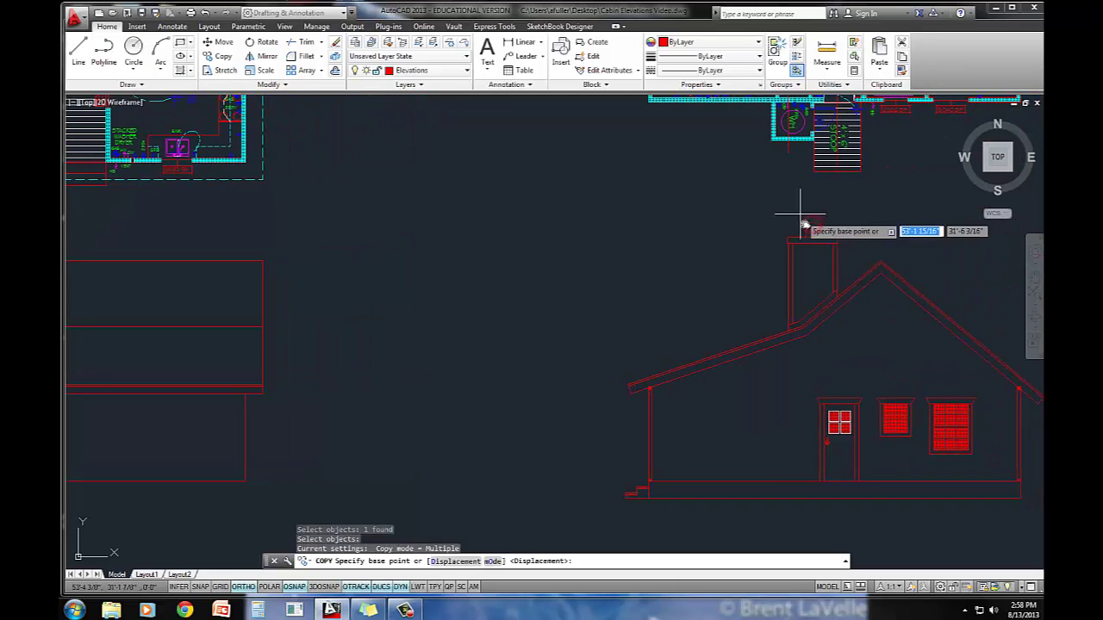
pyautogui.click(812, 239)
pyautogui.moveTo(590, 232); pyautogui.dragTo(998, 234, button='middle')
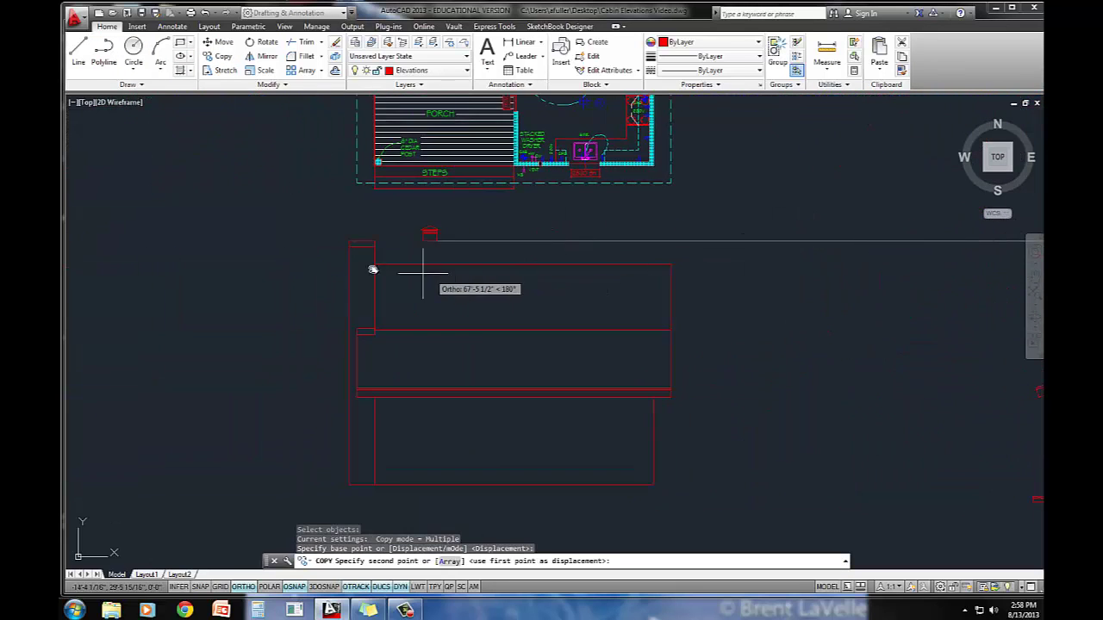
pyautogui.scroll(3, 372, 269)
pyautogui.click(343, 225)
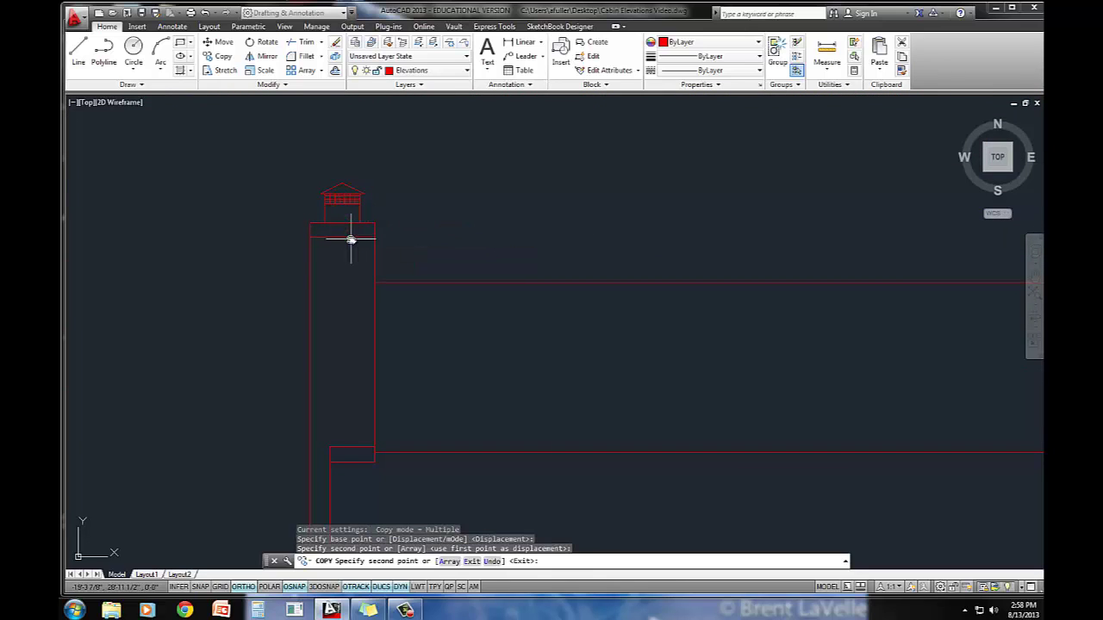
pyautogui.press('Return')
pyautogui.scroll(-2, 348, 233)
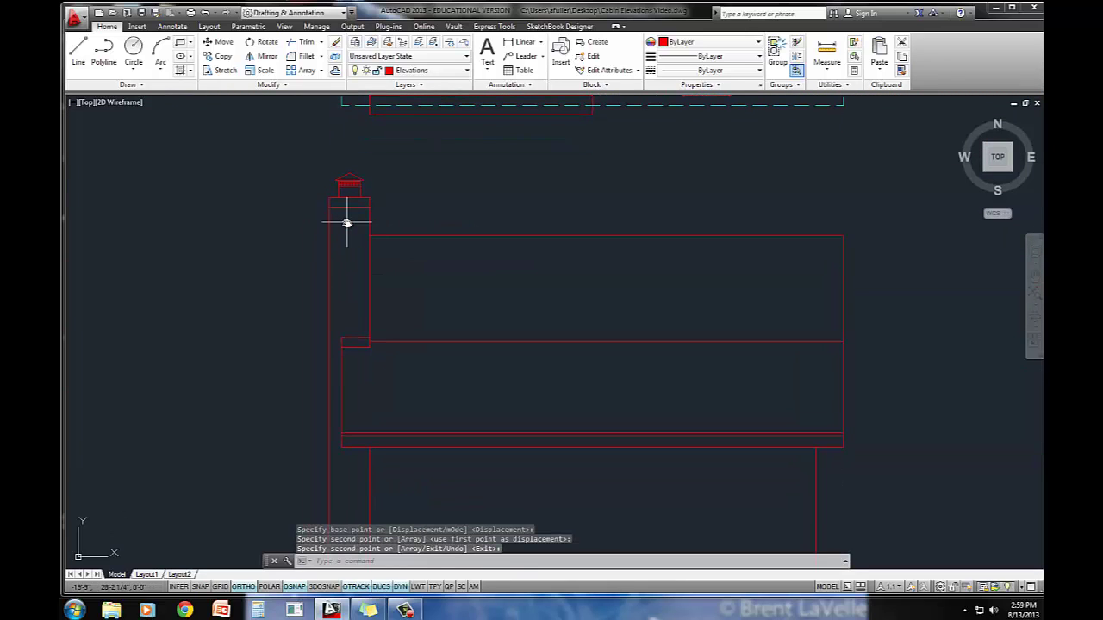
# Offset the chimney's inner and outer vertical edges 4 inches toward the inside of the chimney.
pyautogui.write('o')
pyautogui.press('Return')
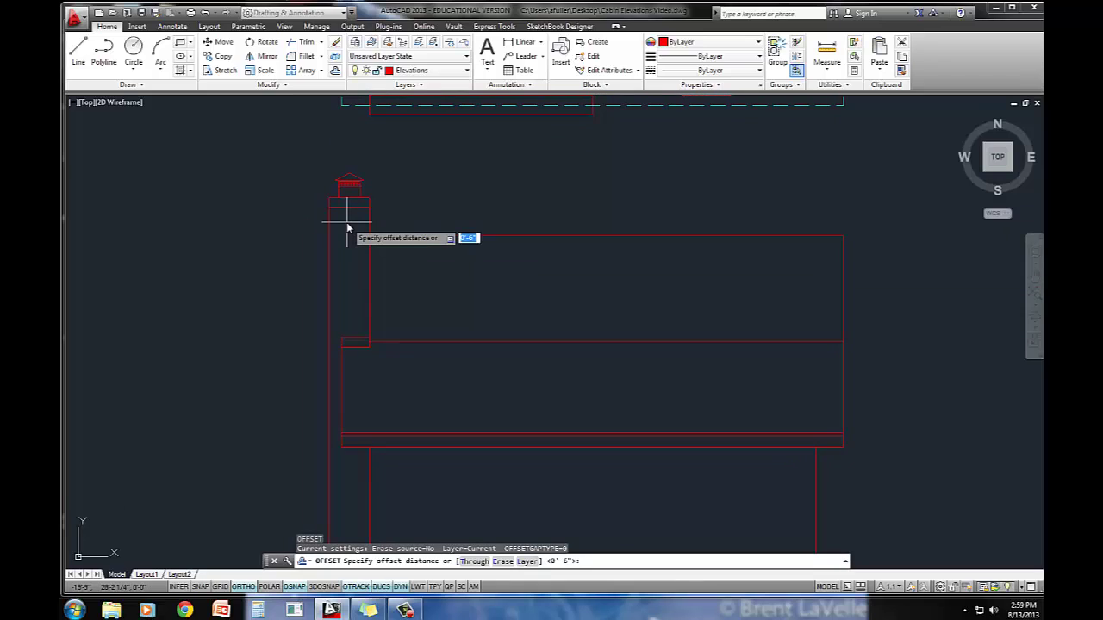
pyautogui.write('4')
pyautogui.press('Return')
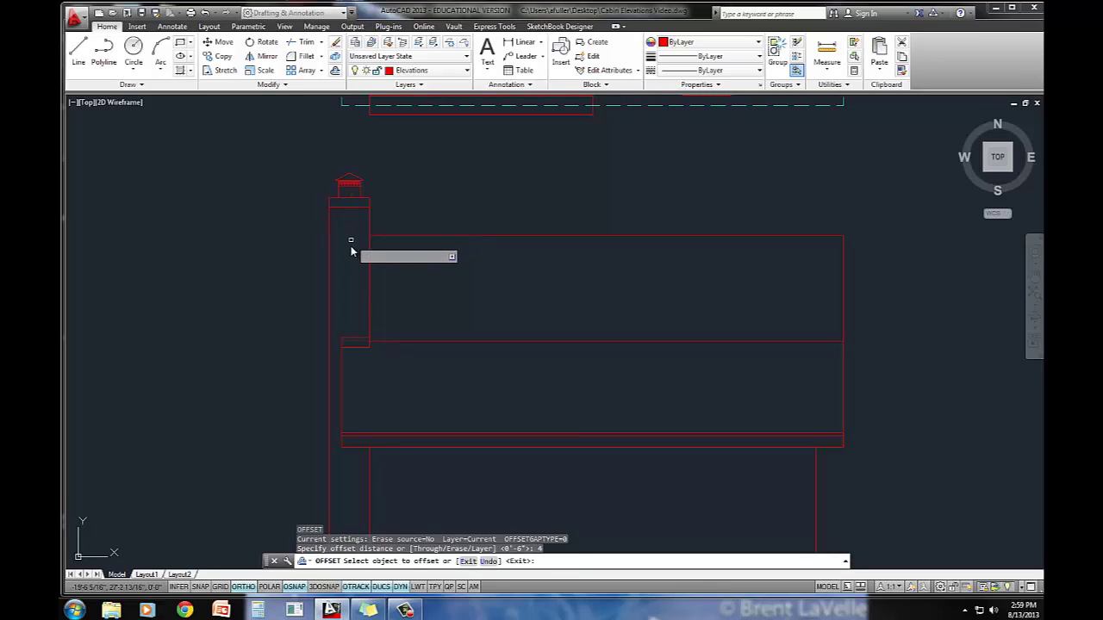
pyautogui.click(369, 262)
pyautogui.click(343, 266)
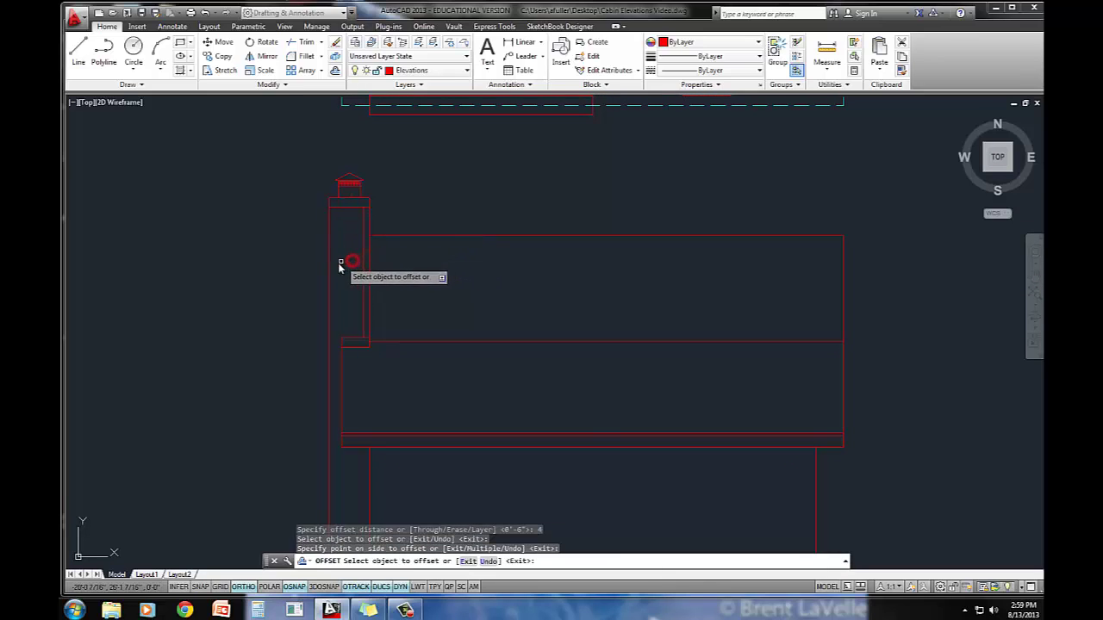
pyautogui.click(328, 268)
pyautogui.click(343, 266)
pyautogui.moveTo(342, 261); pyautogui.dragTo(347, 175, button='middle')
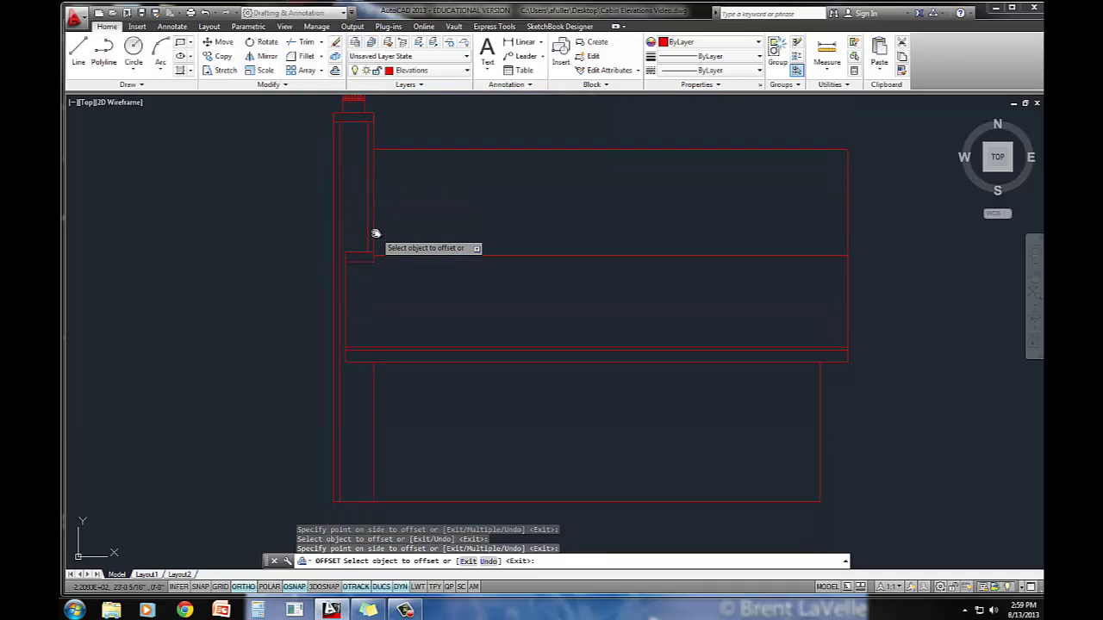
pyautogui.press('Return')
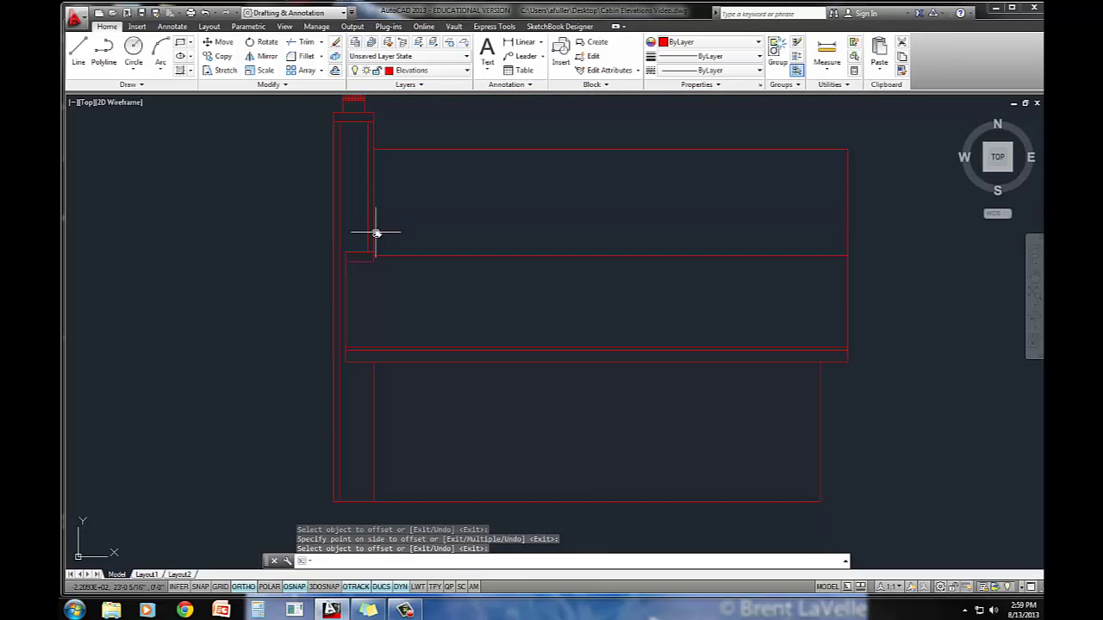
# Compare how the cap meets the vertical edges on the side elevation's chimney and on the new chimney.
pyautogui.moveTo(352, 150); pyautogui.dragTo(349, 172, button='middle')
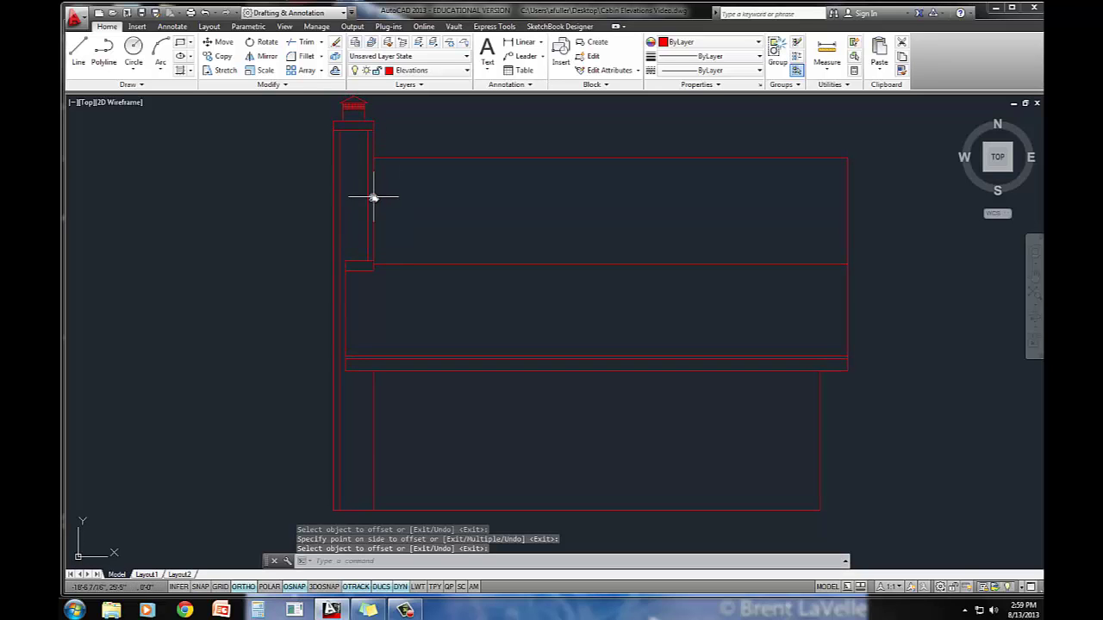
pyautogui.scroll(-2, 373, 198)
pyautogui.scroll(2, 340, 138)
pyautogui.moveTo(630, 207)
pyautogui.mouseDown(button='middle')
pyautogui.moveTo(152, 231)
pyautogui.moveTo(233, 201)
pyautogui.mouseUp(button='middle')
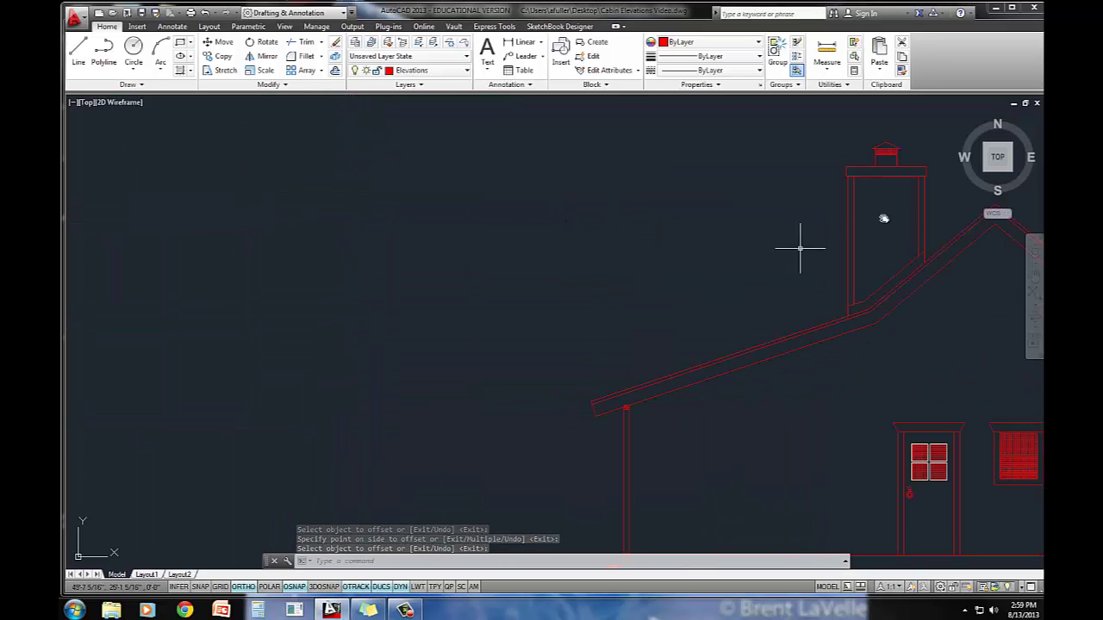
pyautogui.scroll(2, 865, 185)
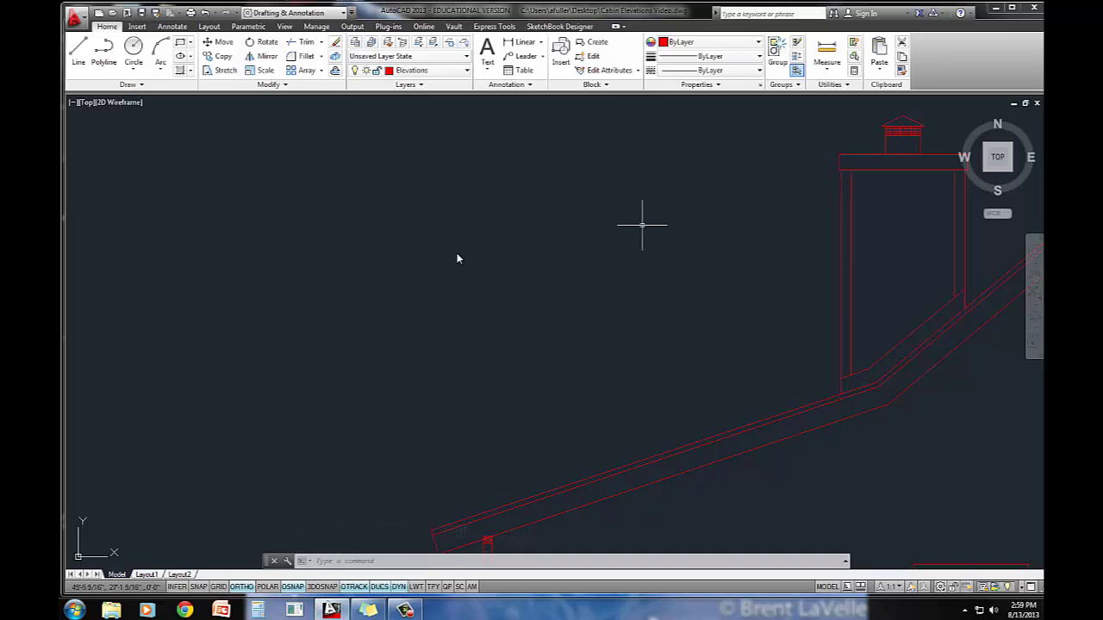
pyautogui.scroll(-4, 458, 260)
pyautogui.moveTo(339, 270); pyautogui.dragTo(517, 274, button='middle')
pyautogui.moveTo(152, 262); pyautogui.dragTo(458, 293, button='middle')
pyautogui.scroll(4, 228, 262)
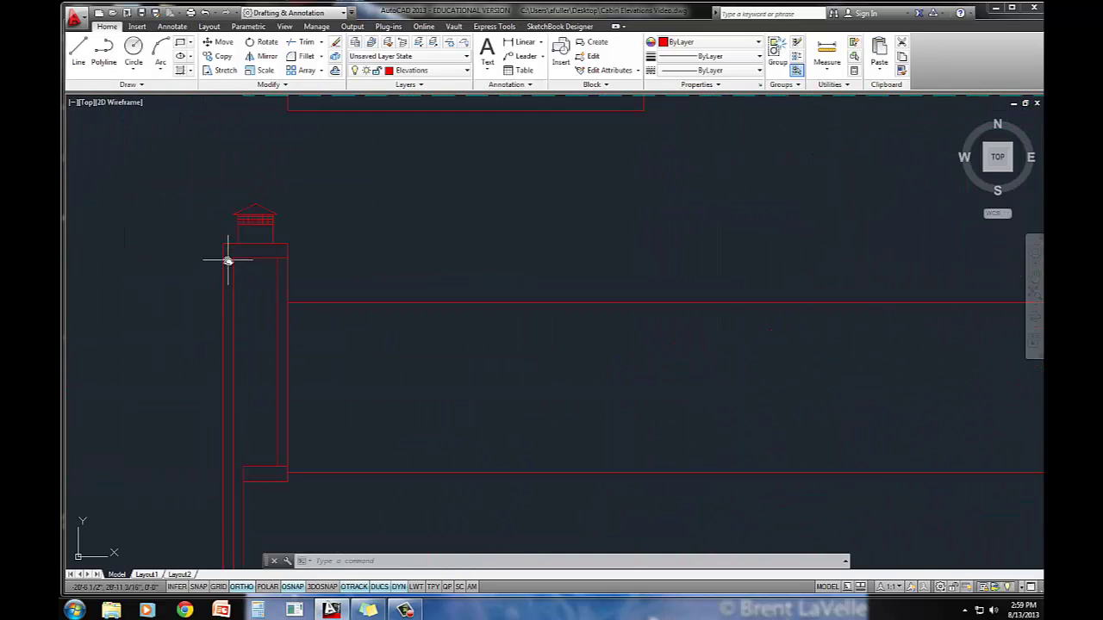
pyautogui.scroll(2, 227, 261)
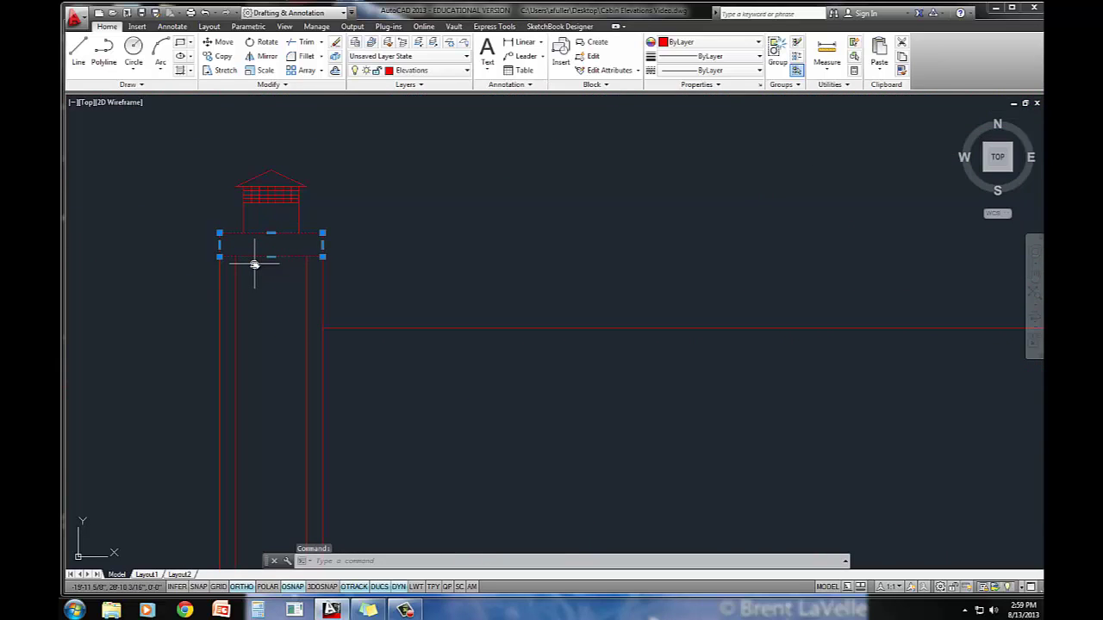
# Explode the new chimney's cap rectangle and offset its two vertical side edges 1 inch outward.
pyautogui.write('x')
pyautogui.press('Return')
pyautogui.write('o')
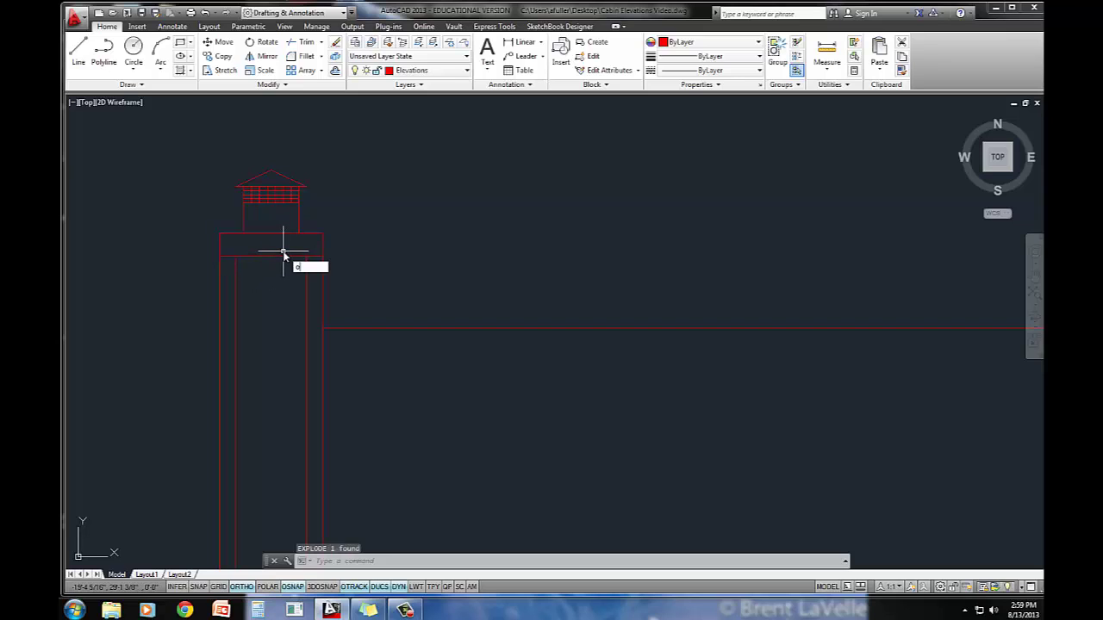
pyautogui.press('Return')
pyautogui.write('1')
pyautogui.press('Return')
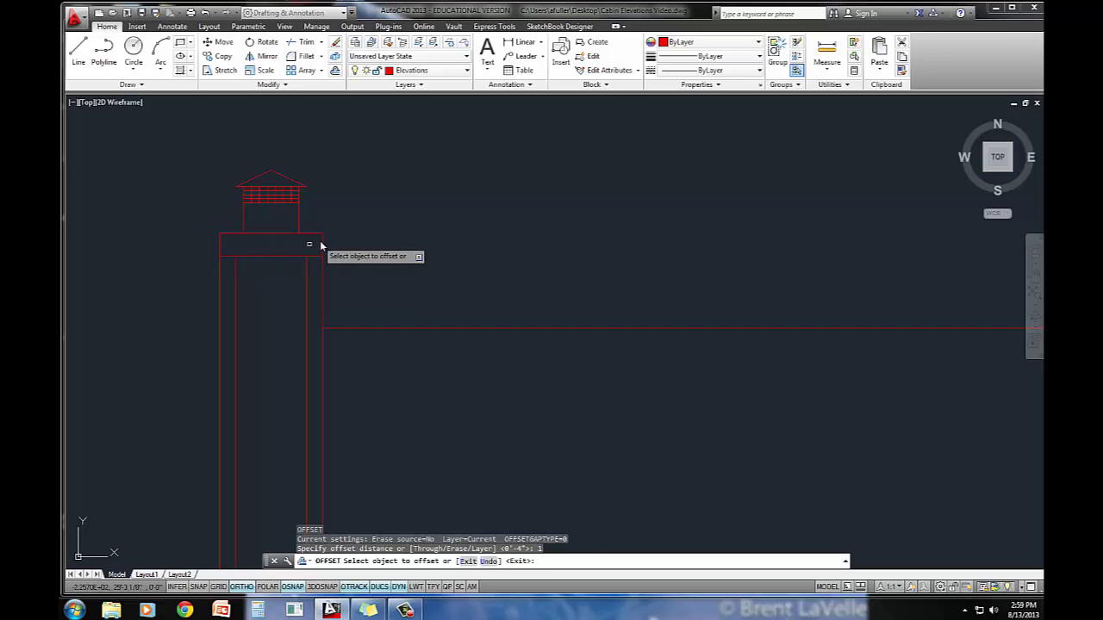
pyautogui.click(320, 246)
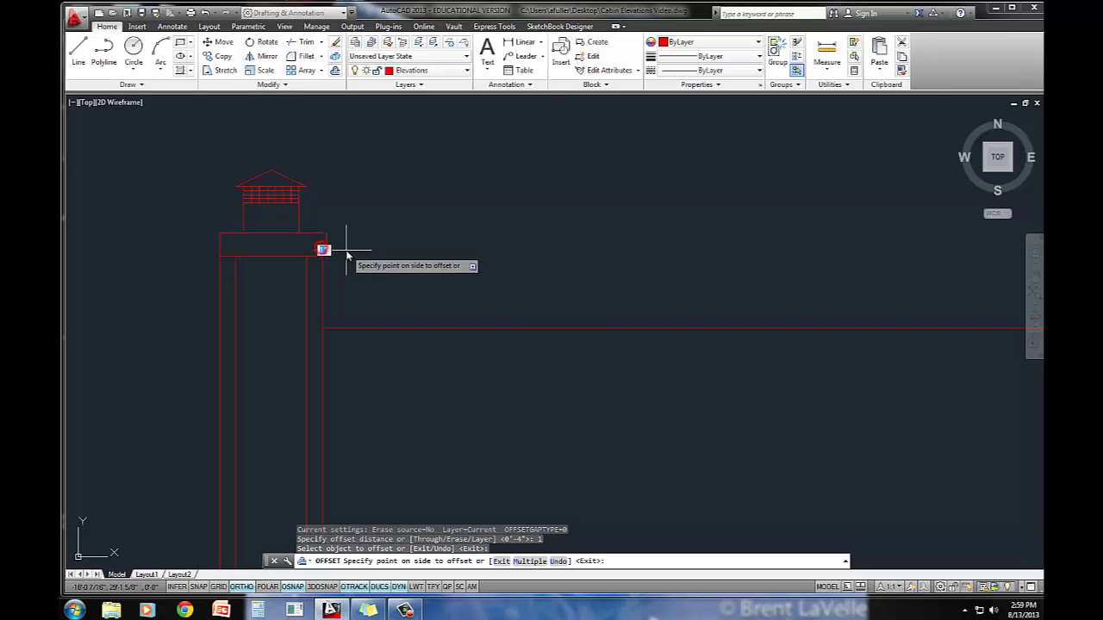
pyautogui.click(218, 247)
pyautogui.click(197, 248)
pyautogui.press('Return')
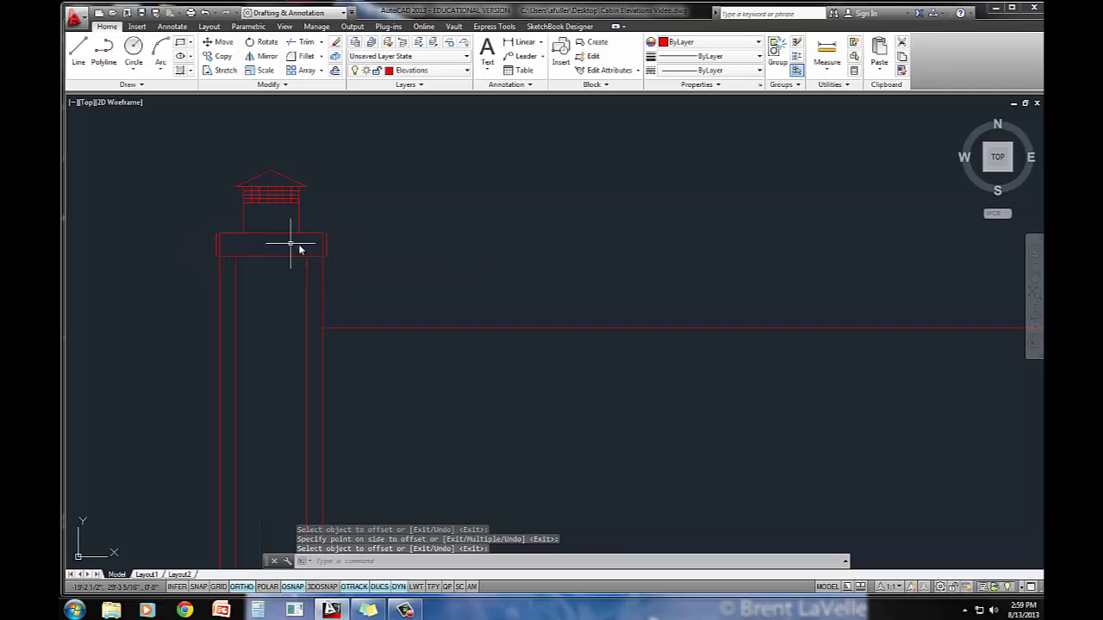
# Delete the chimney cap's two original vertical side edges inside the offset ones.
pyautogui.press('Return')
pyautogui.click(322, 247)
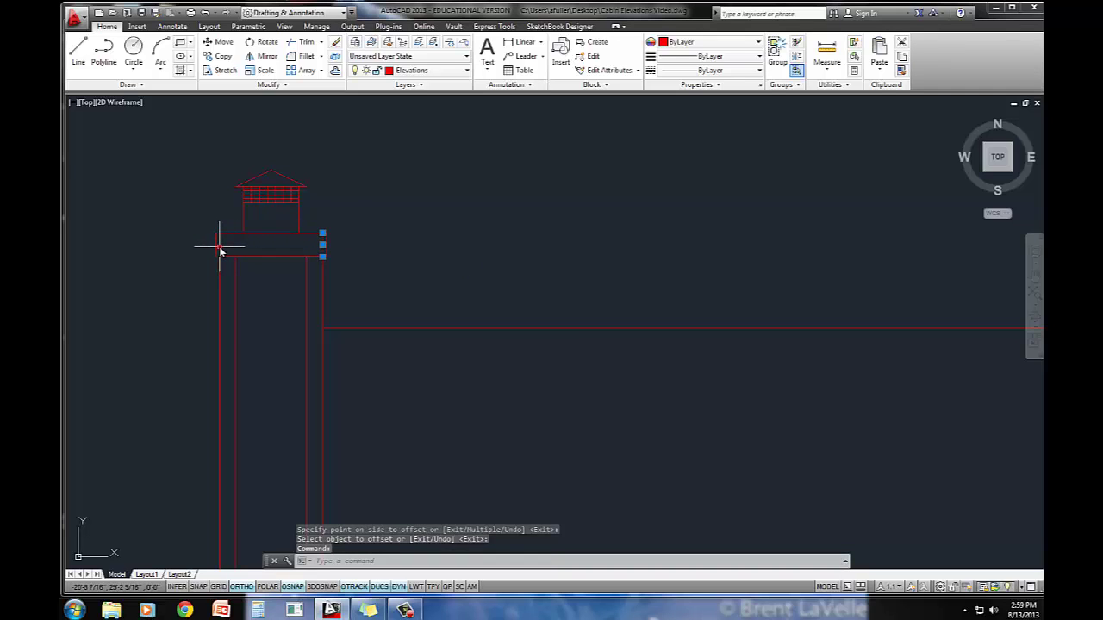
pyautogui.click(218, 249)
pyautogui.press('Delete')
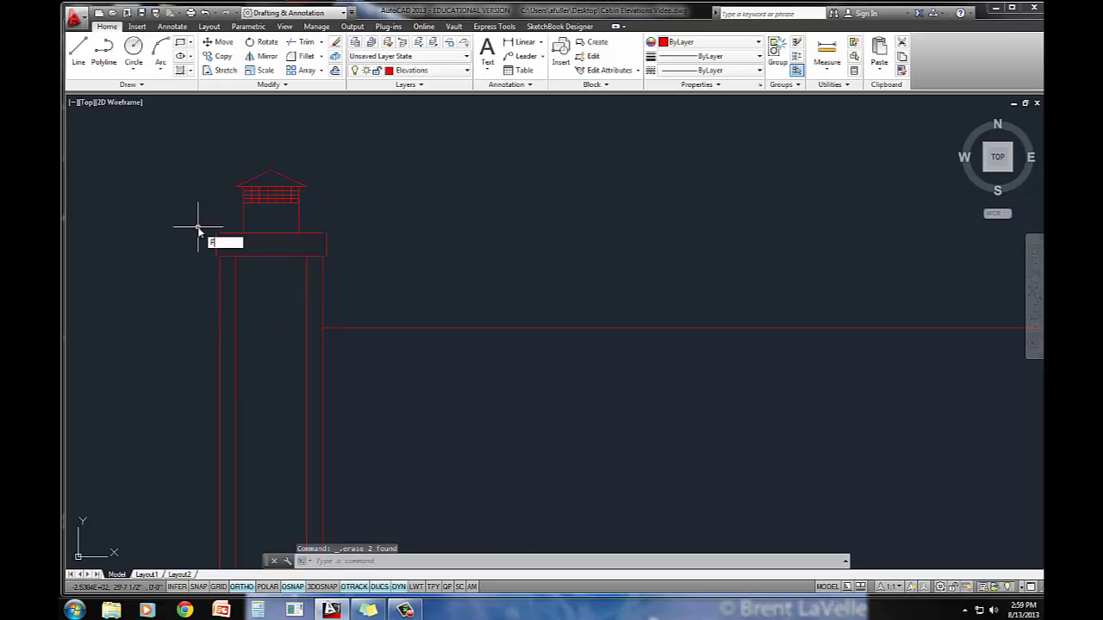
# Fillet the cap's top and bottom edges to the offset side edges at all four corners, using the Multiple option and zero radius.
pyautogui.press('Return')
pyautogui.write('m')
pyautogui.press('Return')
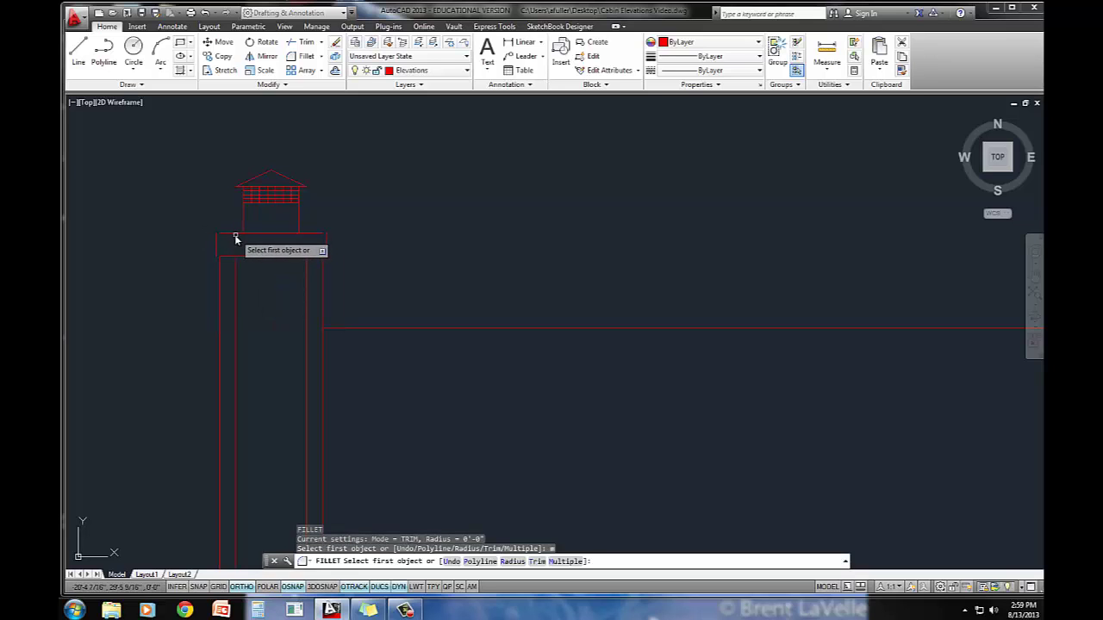
pyautogui.click(231, 235)
pyautogui.click(217, 245)
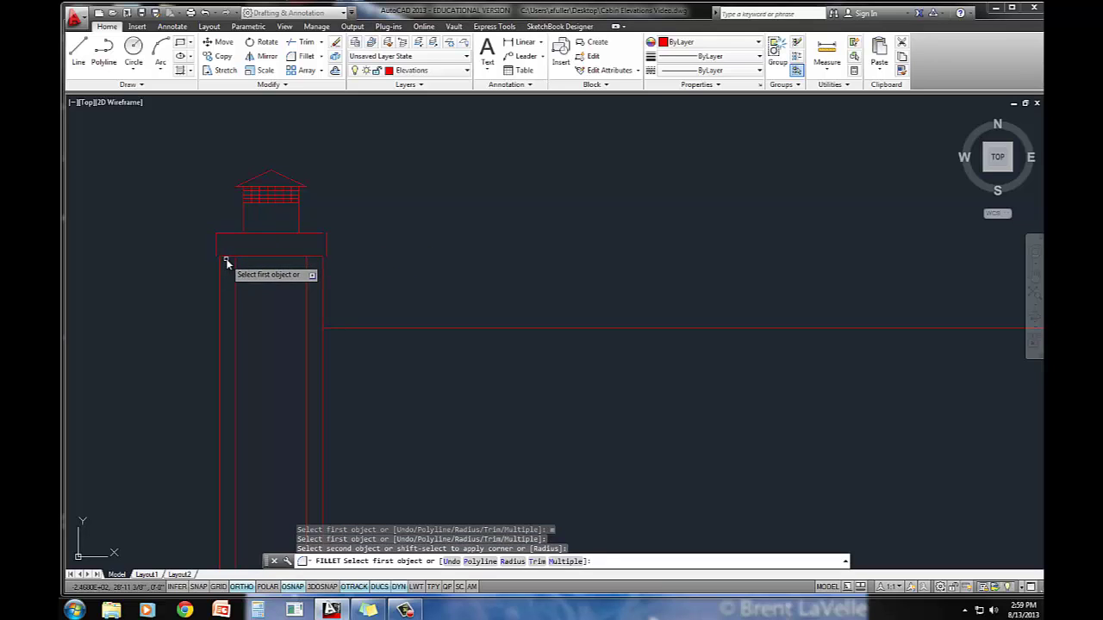
pyautogui.click(217, 252)
pyautogui.click(226, 258)
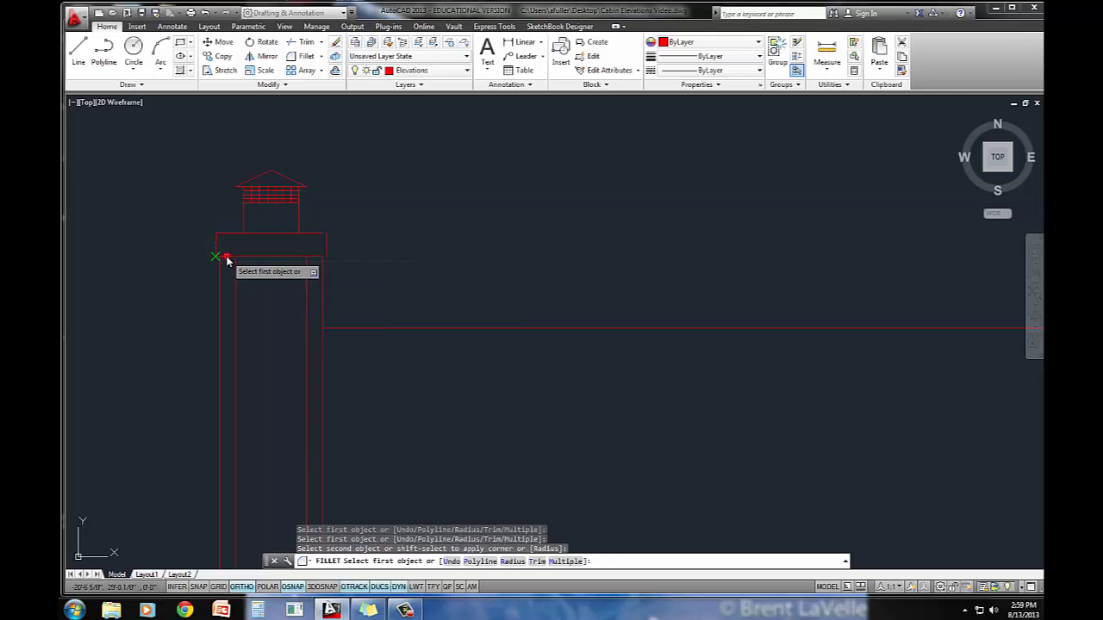
pyautogui.click(317, 237)
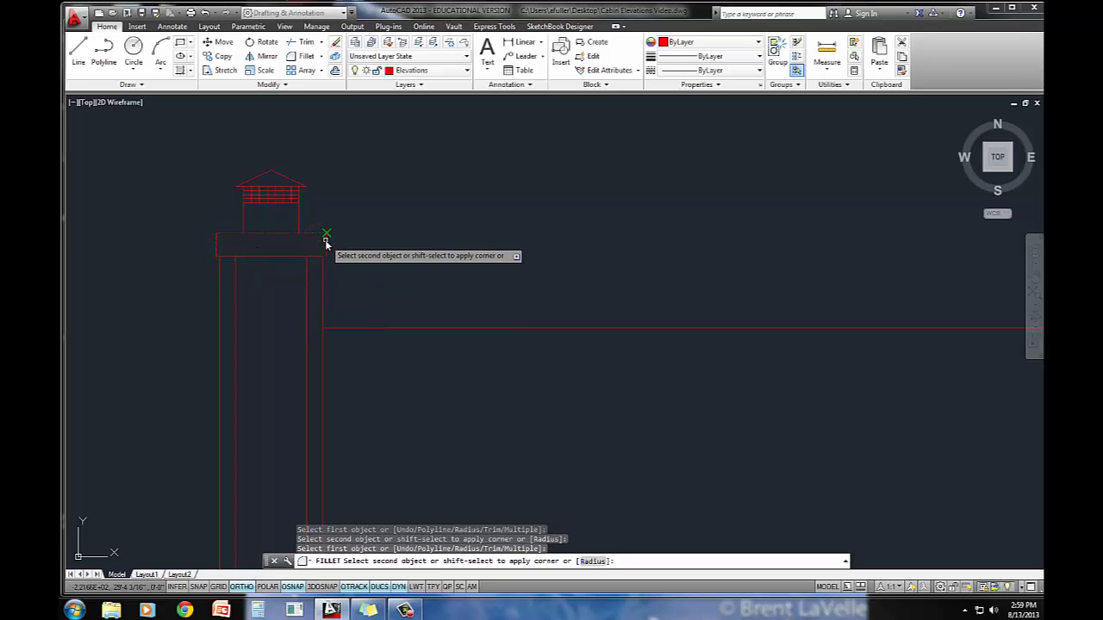
pyautogui.click(316, 260)
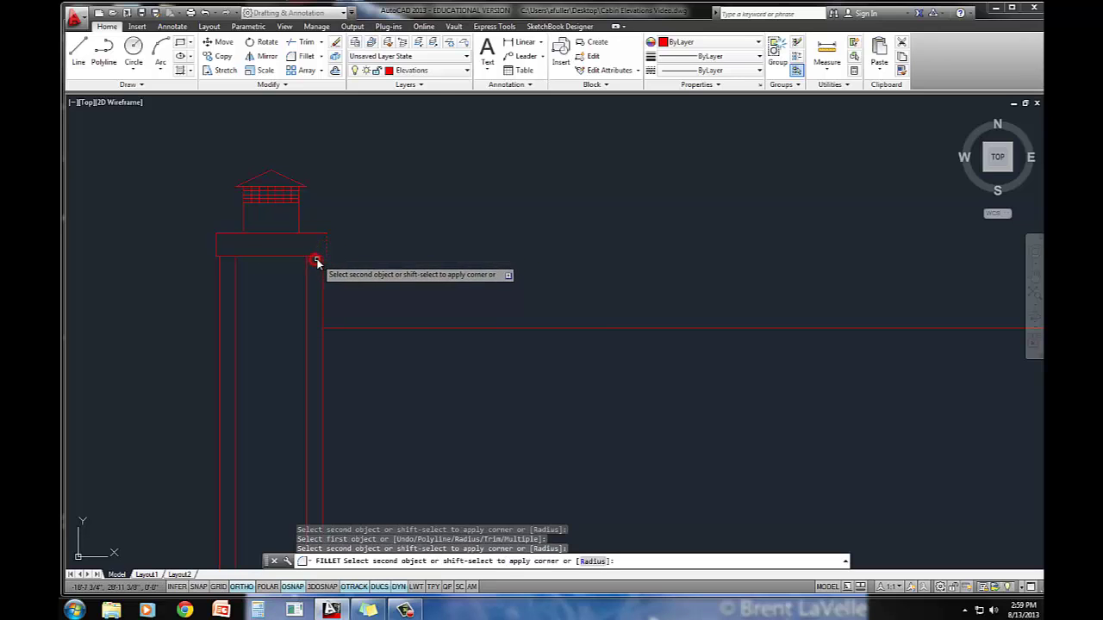
pyautogui.press('Return')
pyautogui.scroll(-2, 426, 261)
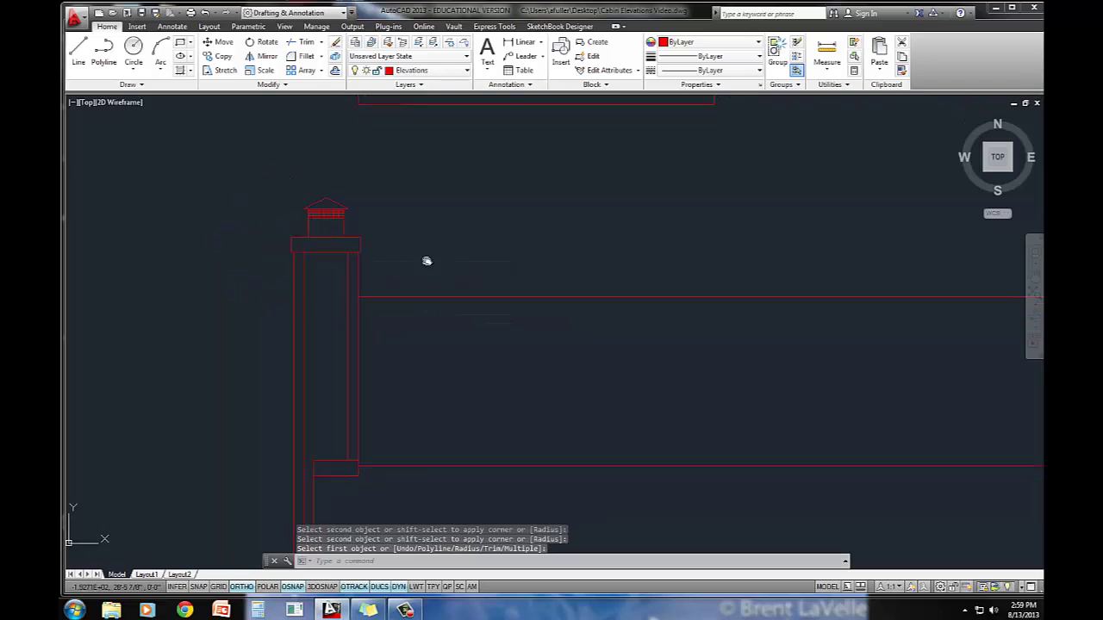
pyautogui.scroll(-1, 426, 261)
pyautogui.moveTo(423, 246)
pyautogui.mouseDown(button='middle')
pyautogui.moveTo(362, 239)
pyautogui.moveTo(344, 221)
pyautogui.mouseUp(button='middle')
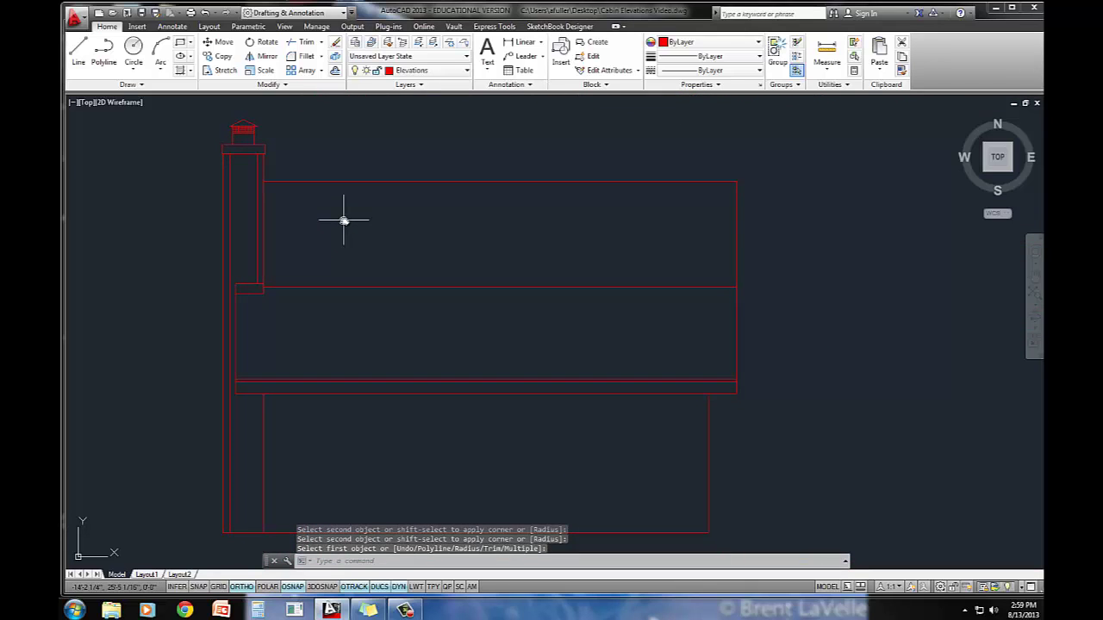